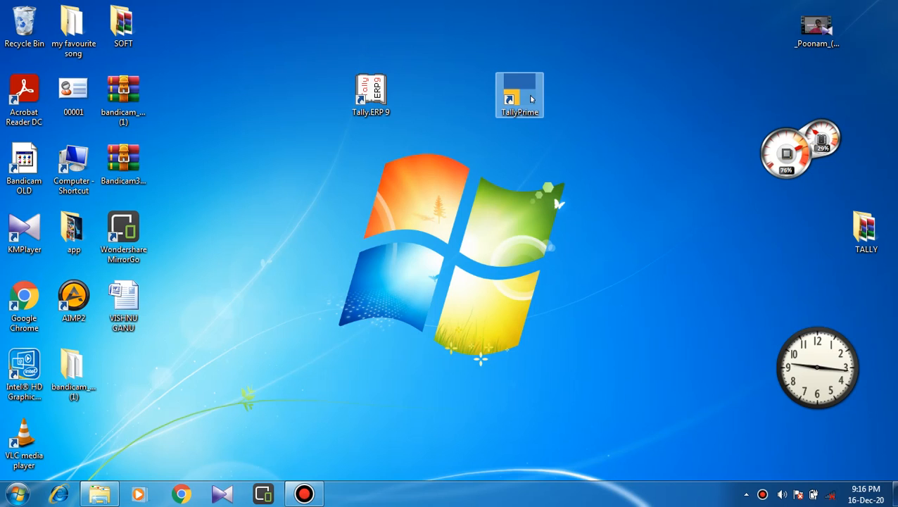
Launch TallyPrime from its desktop shortcut.
double_click(531, 98)
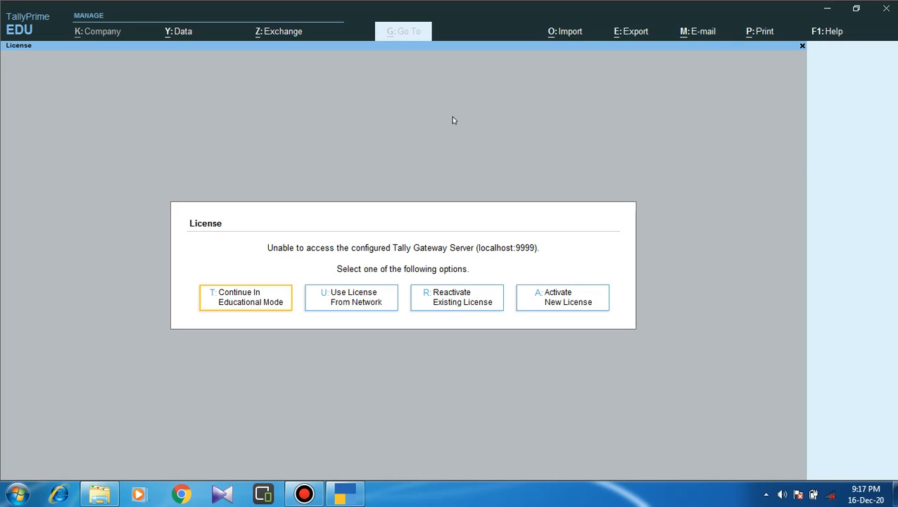
Continue past the License prompt in TallyPrime's Educational Mode.
key("Return")
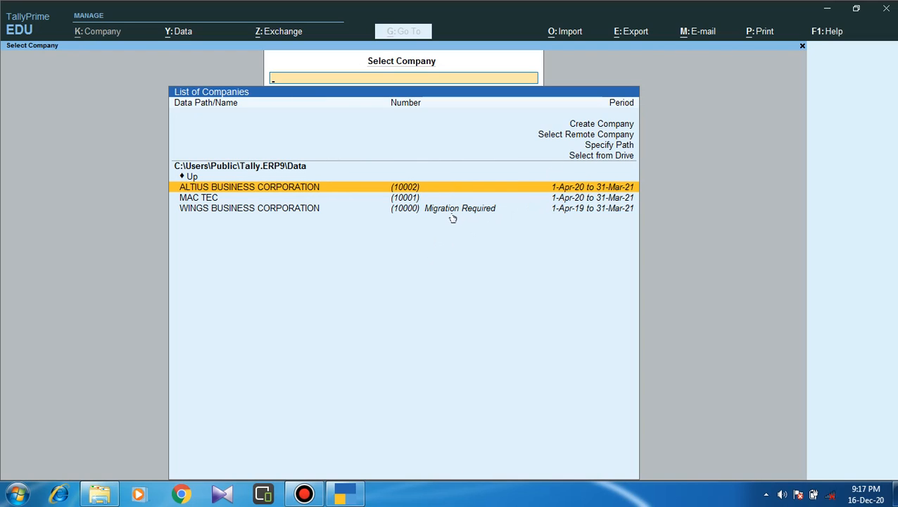
Choose Create Company to bring up a blank Company Creation form.
left_click(614, 128)
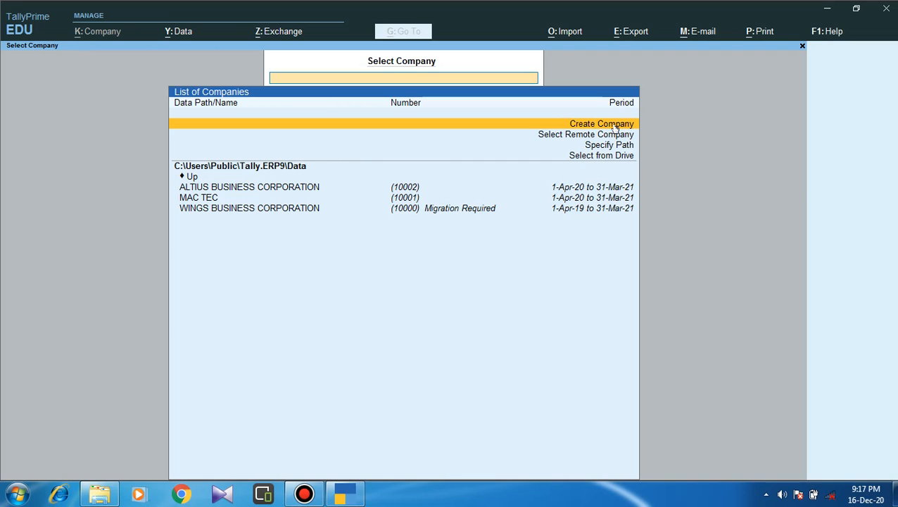
left_click(614, 128)
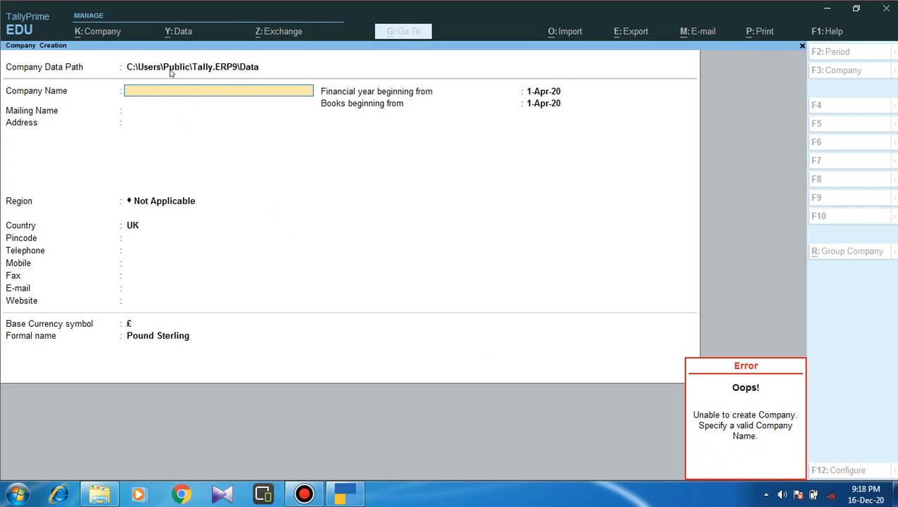
Keep the default data path and name the company MAC TECH, mailing name included.
left_click(227, 71)
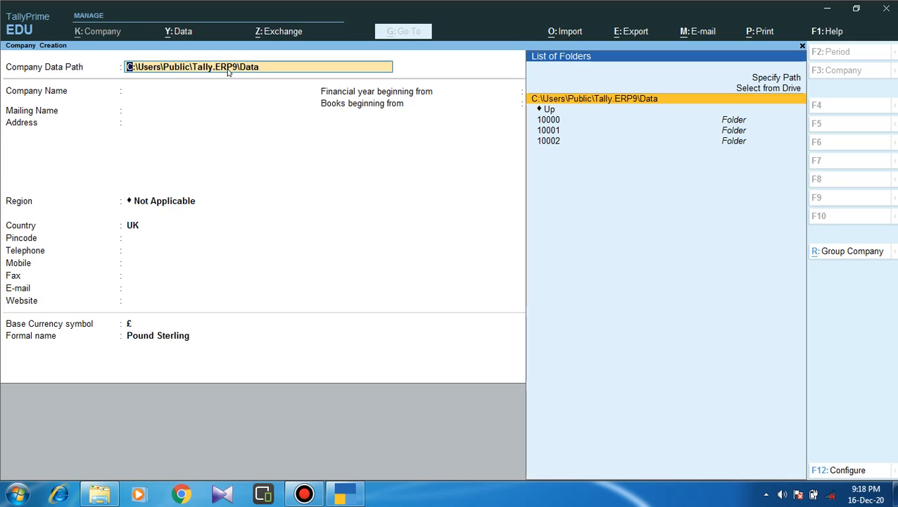
key("Return")
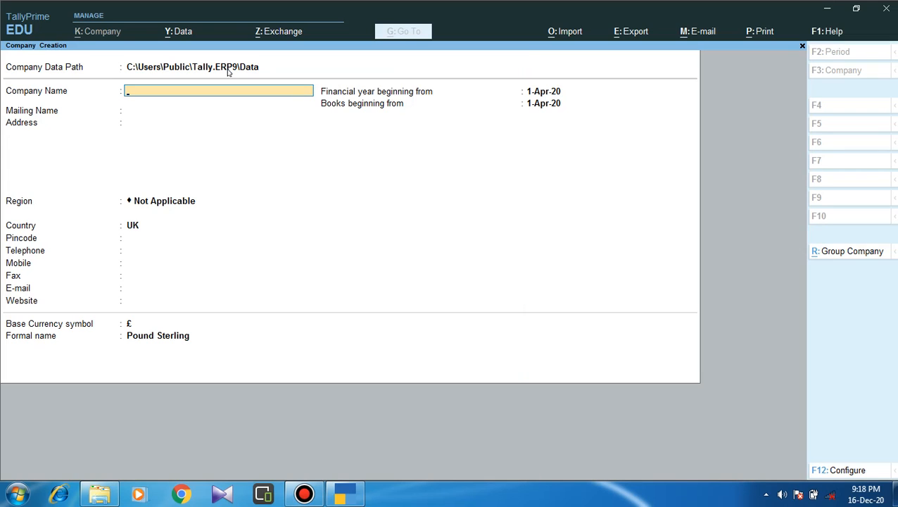
type("MAC TECH")
key("Return")
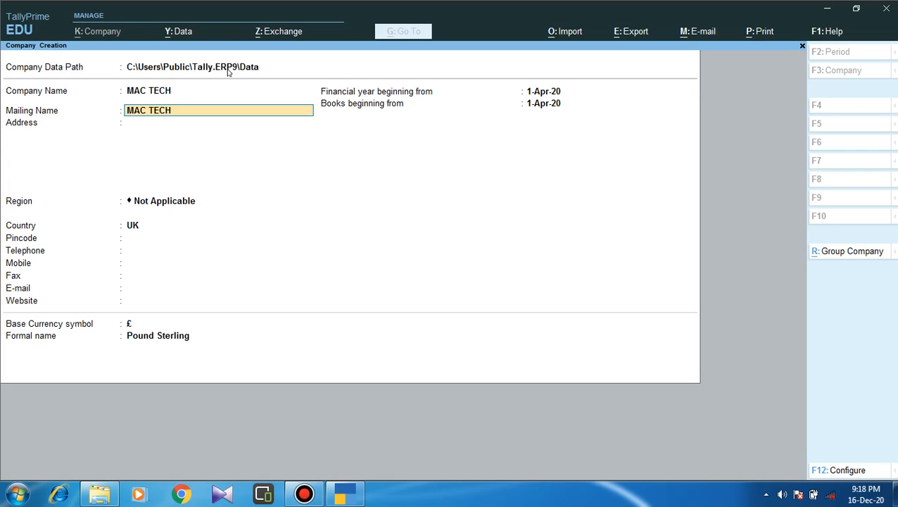
key("Return")
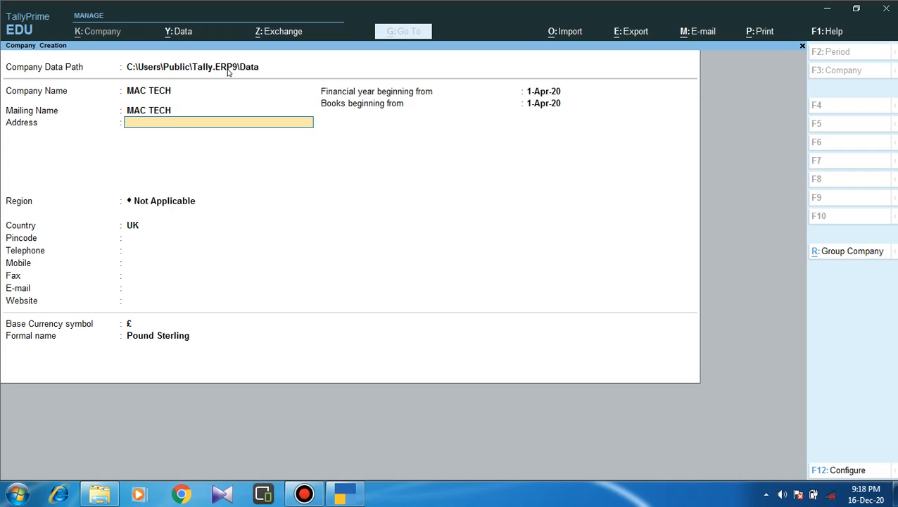
Enter the address lines MAC TEC, CALICUT, KERALA and 673019.
type("MAC TEC")
key("Return")
type("C")
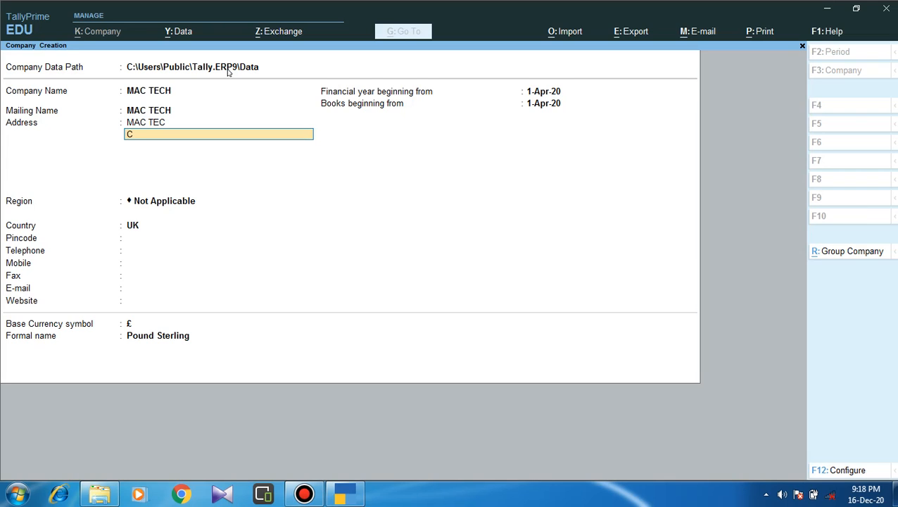
type("ALICUT")
key("Return")
type("KERALA")
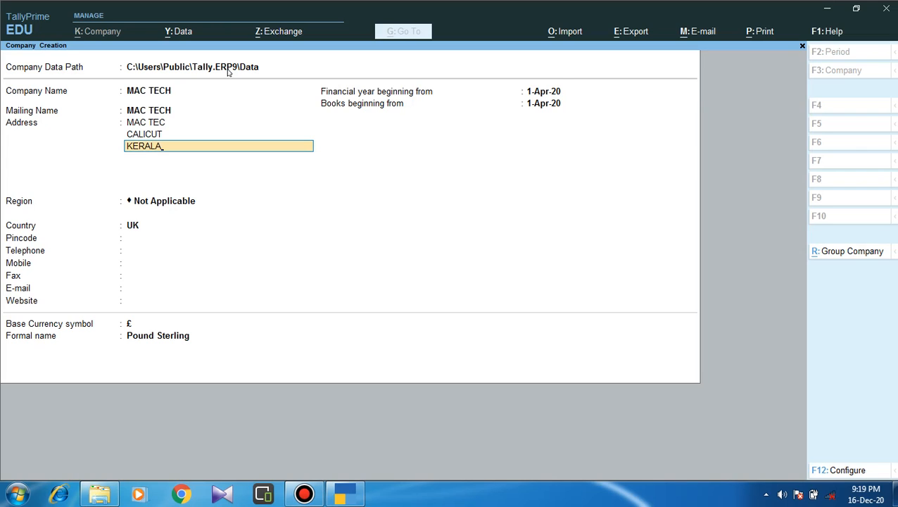
key("Return")
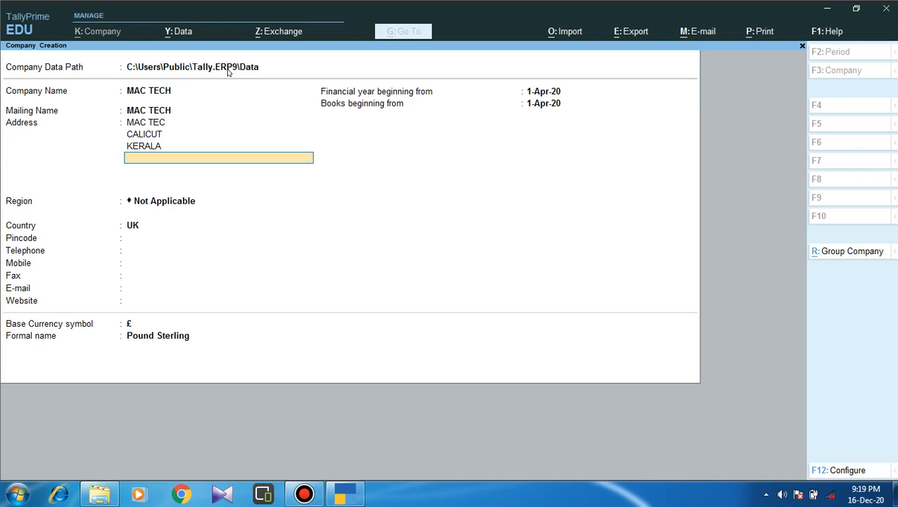
type("673019")
key("Return")
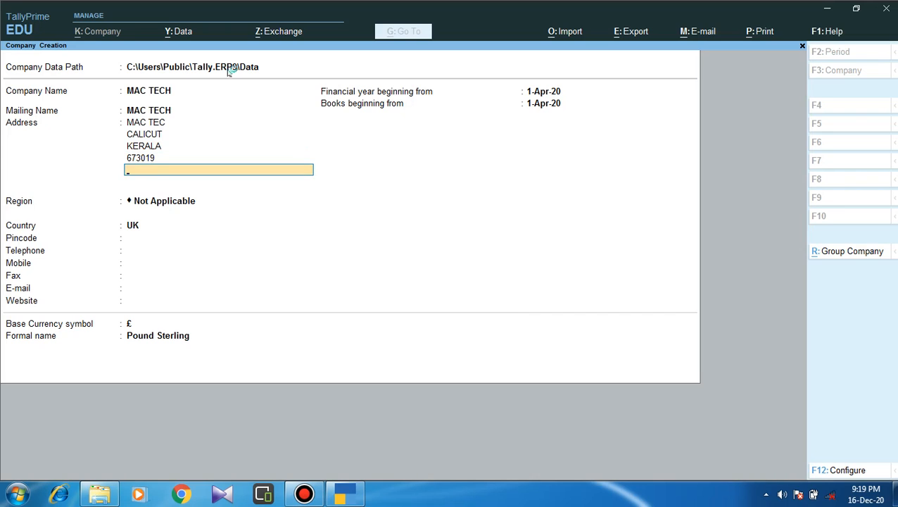
key("Return")
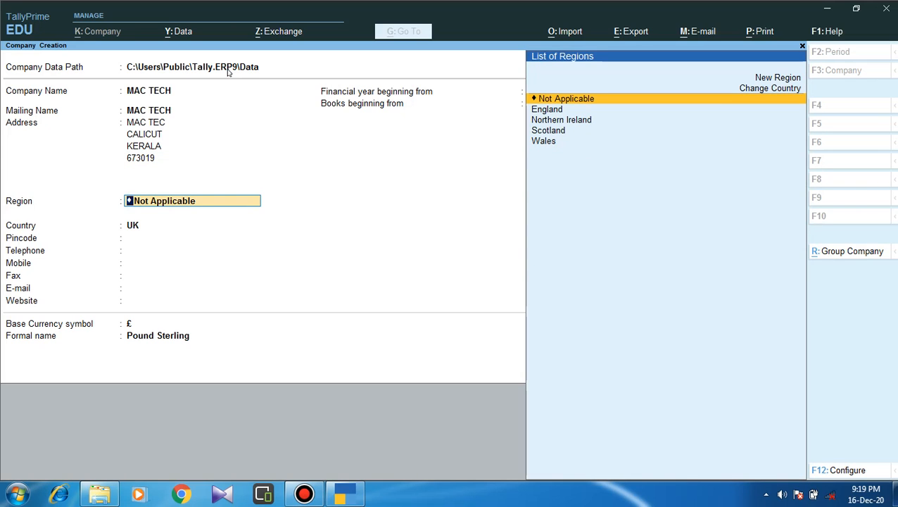
Select India and Kerala, enter pincode 673019, and leave the phone and contact fields blank.
type("IN")
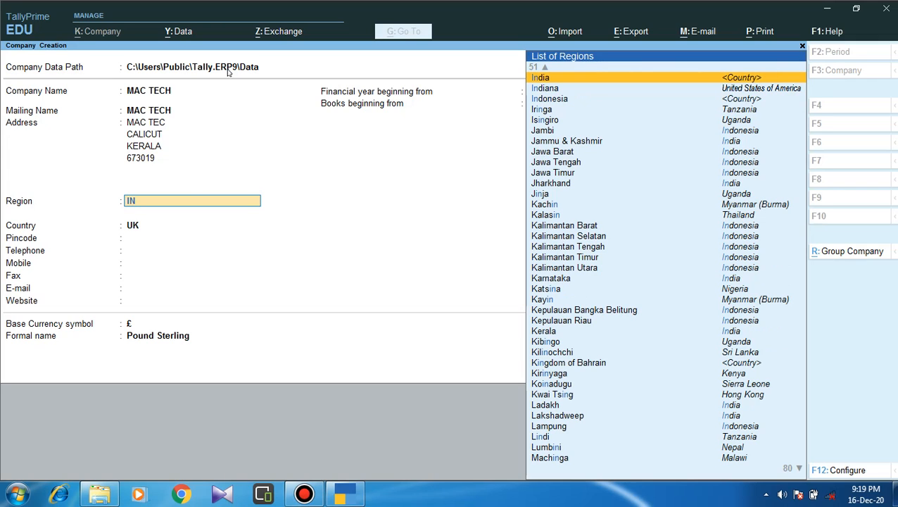
key("Return")
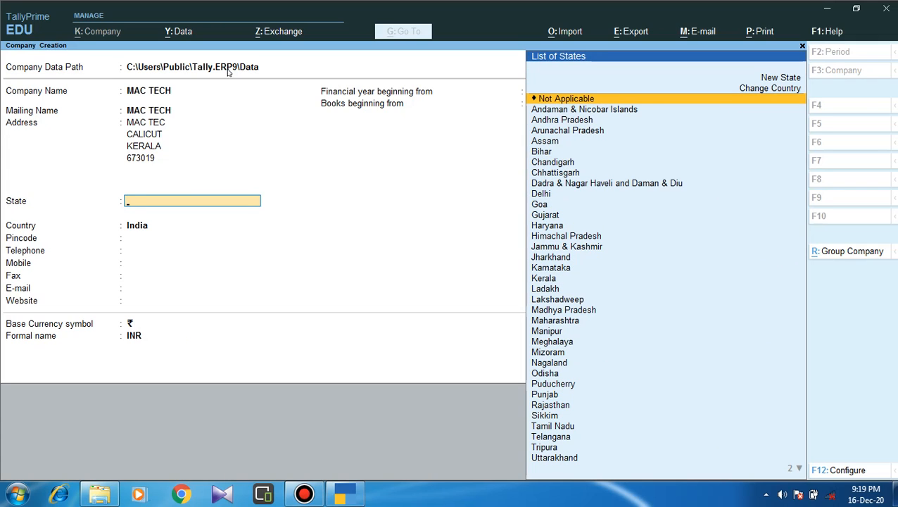
type("KER")
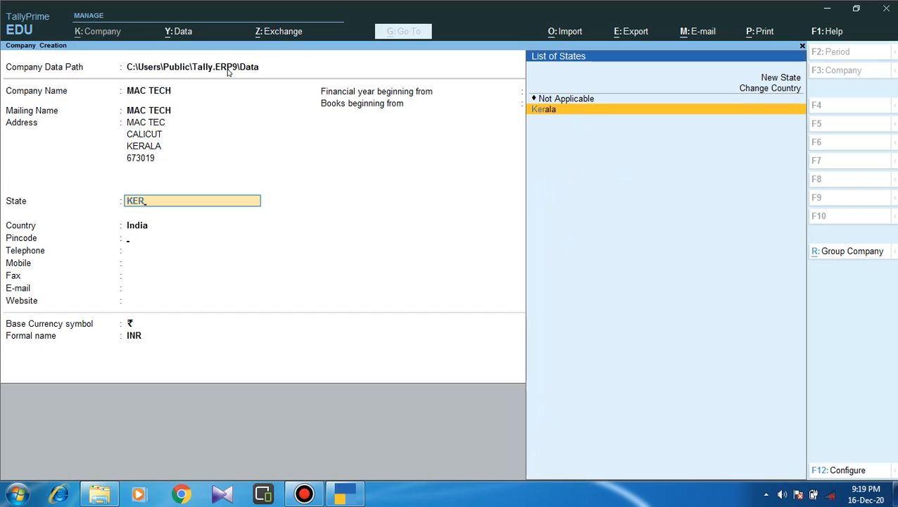
key("Return")
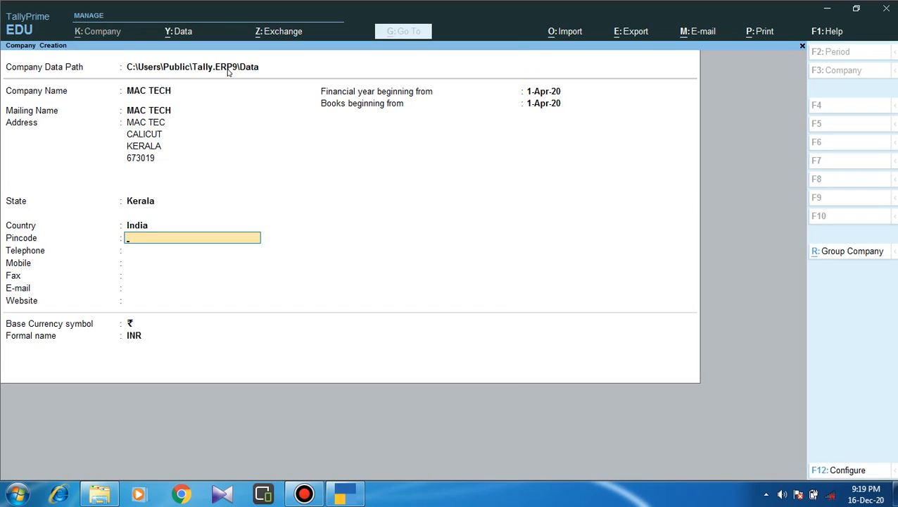
type("673019")
key("Return")
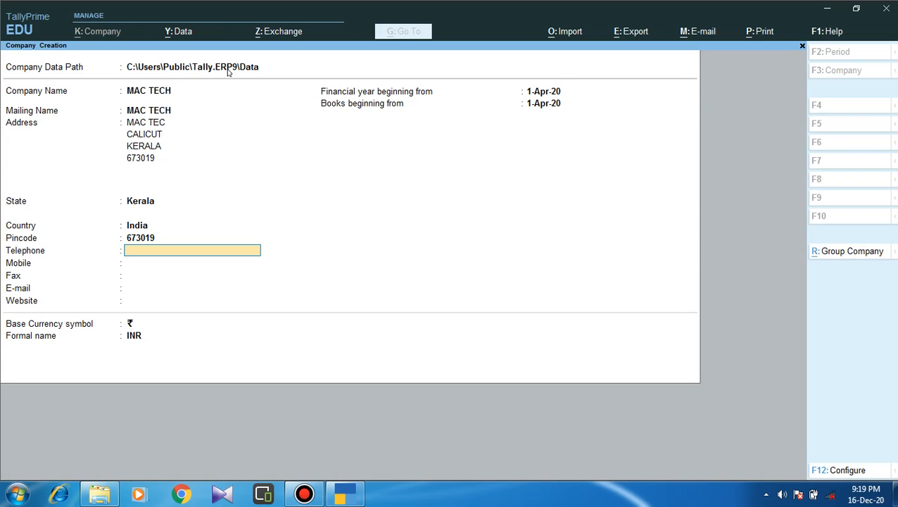
key("Return")
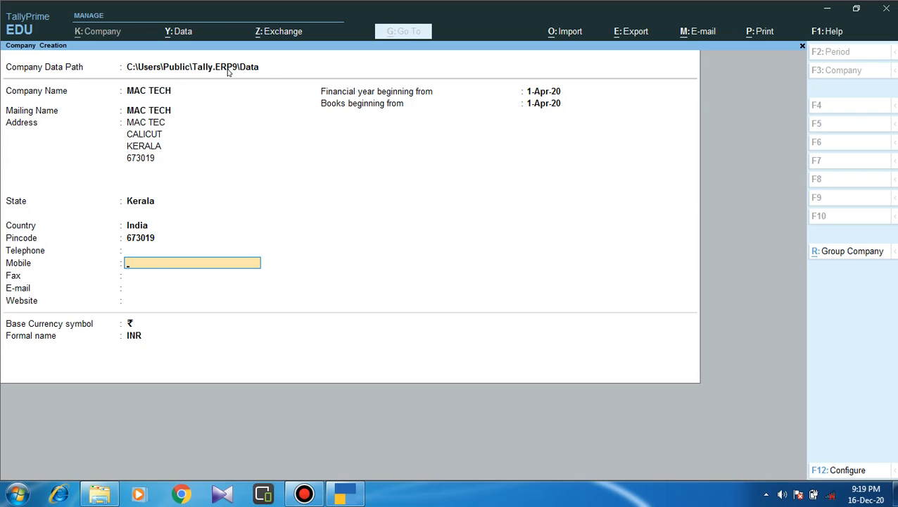
key("Return")
key("Return")
key("Return")
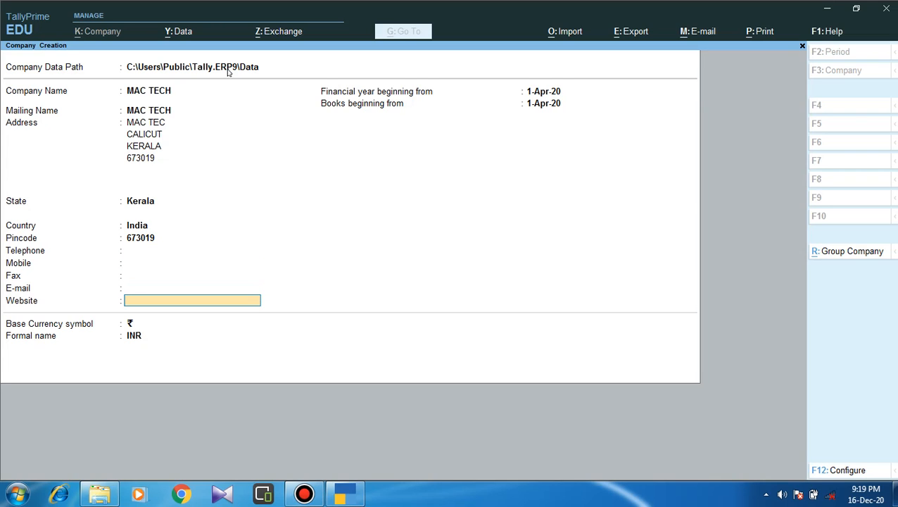
key("Return")
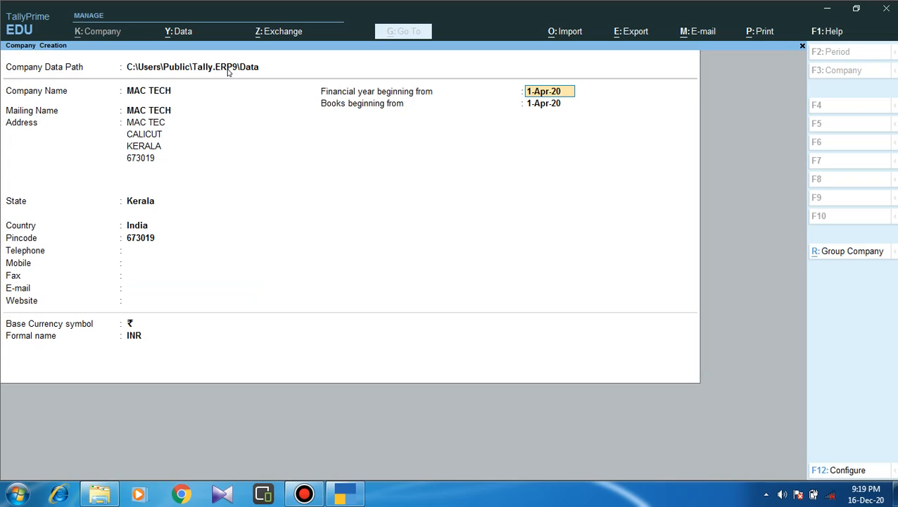
Keep 1-Apr-20 as both the financial year and books beginning dates.
key("Return")
key("BackSpace")
key("Return")
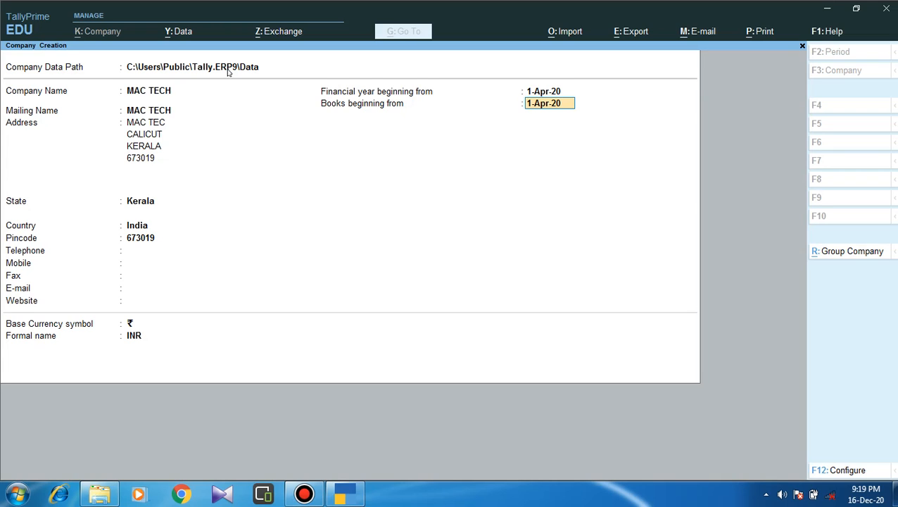
key("Return")
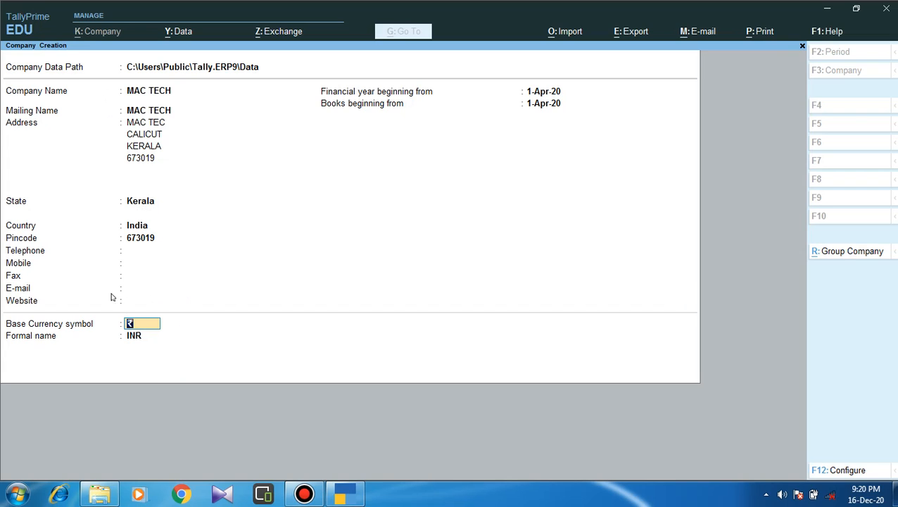
Clear the currency's formal name field and move past it.
left_click(142, 336)
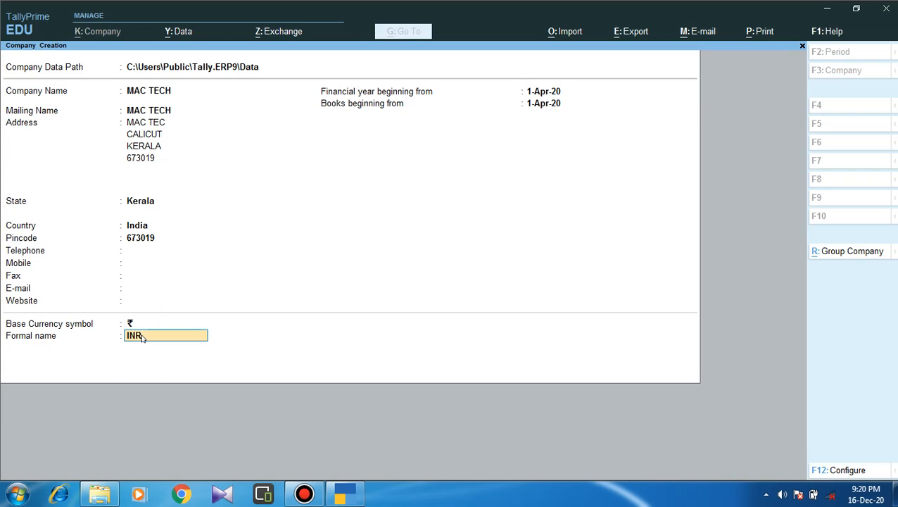
key("BackSpace")
key("Return")
key("Return")
key("Return")
key("Return")
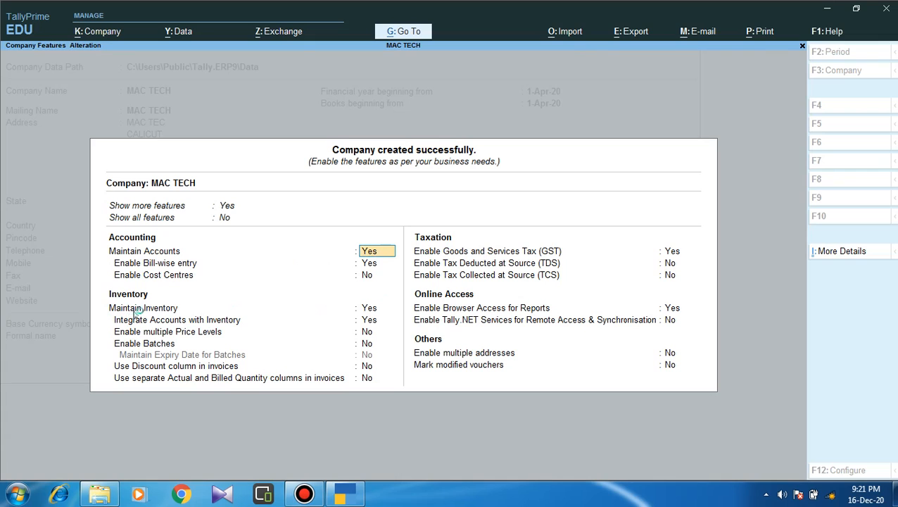
left_click(363, 307)
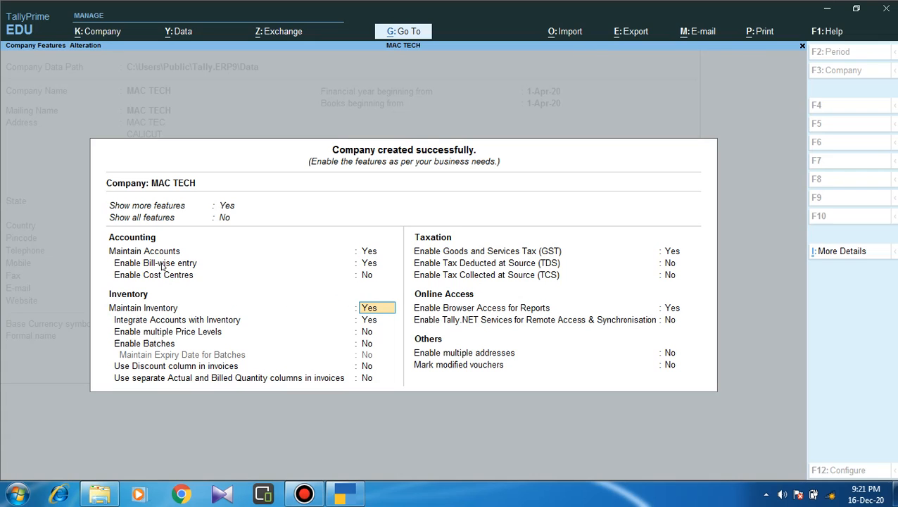
left_click(288, 252)
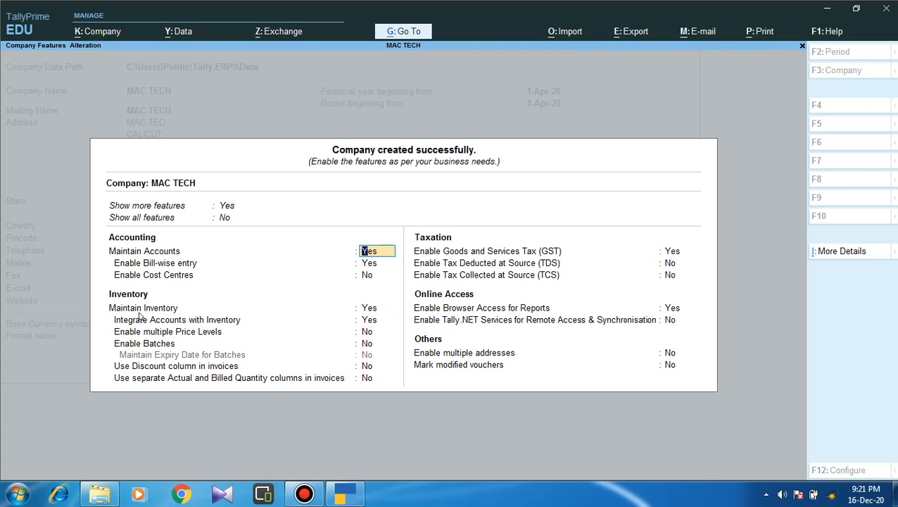
left_click(311, 310)
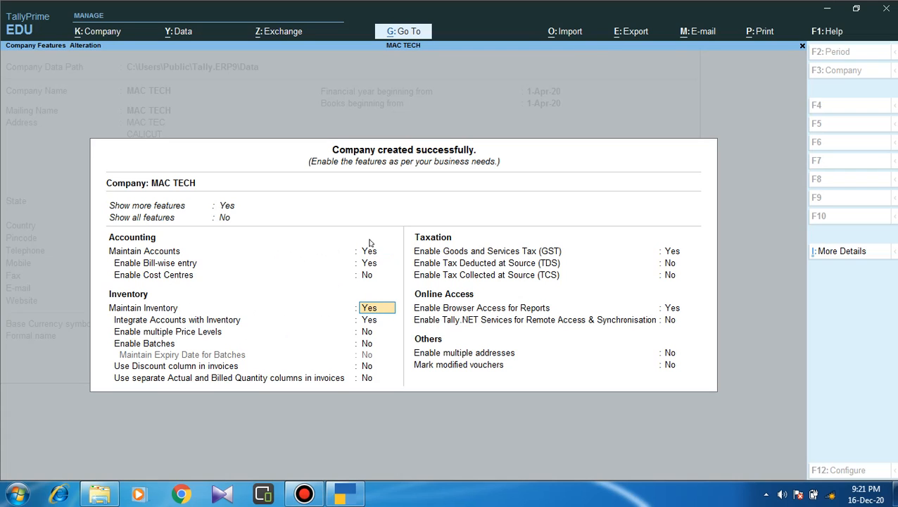
left_click(195, 256)
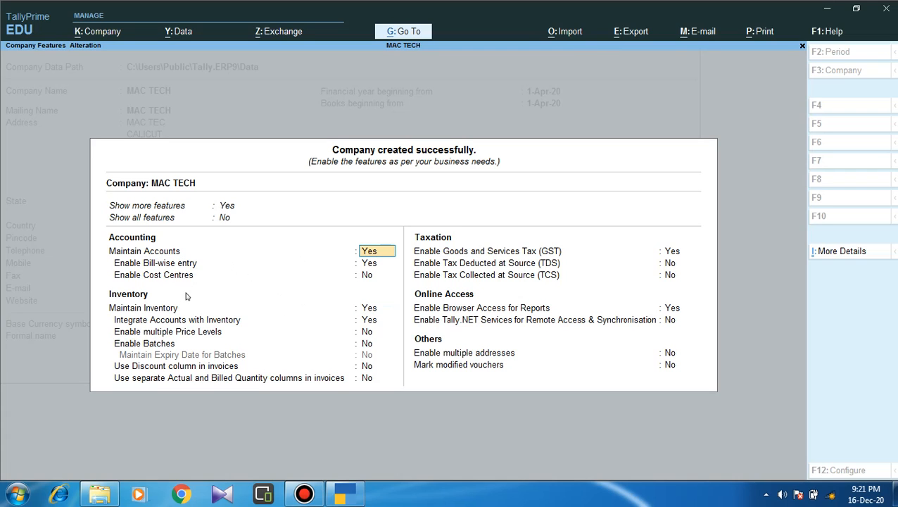
left_click(358, 306)
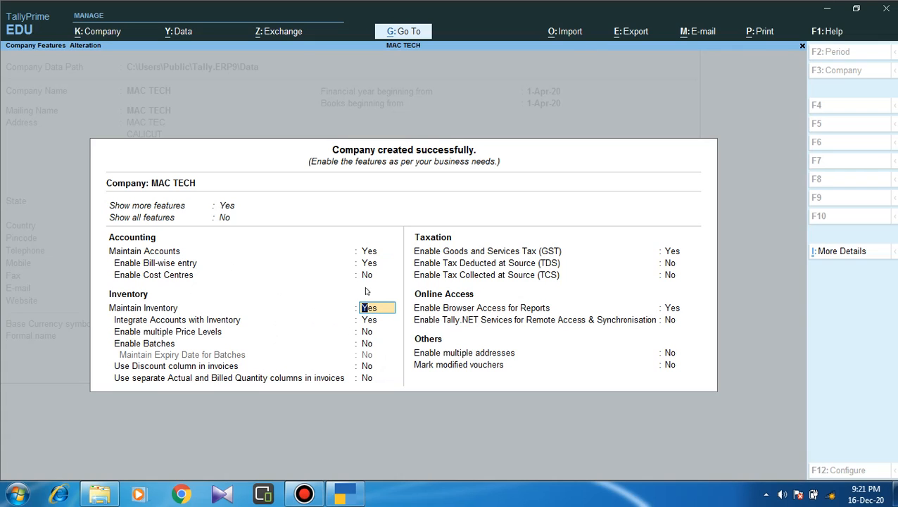
left_click(167, 266)
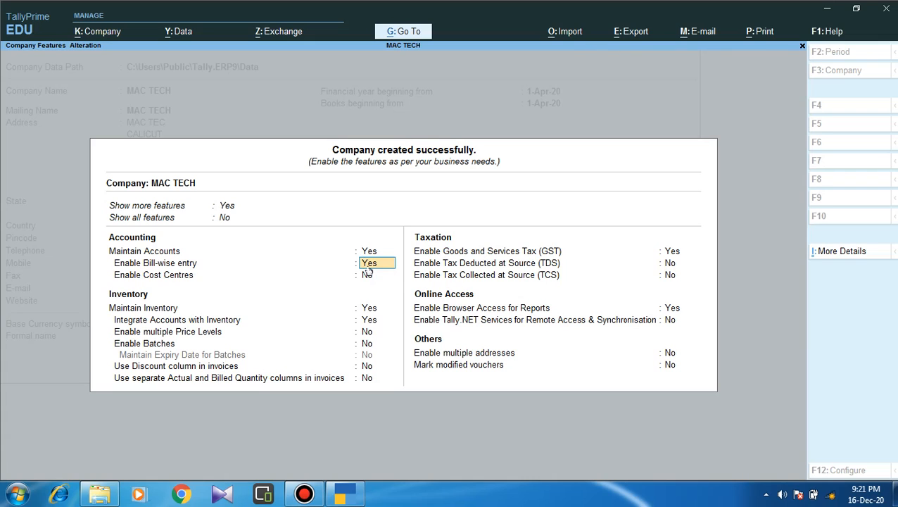
Accept Bill-wise entry Yes, Cost Centres No, and Integrate Accounts with Inventory Yes.
key("Return")
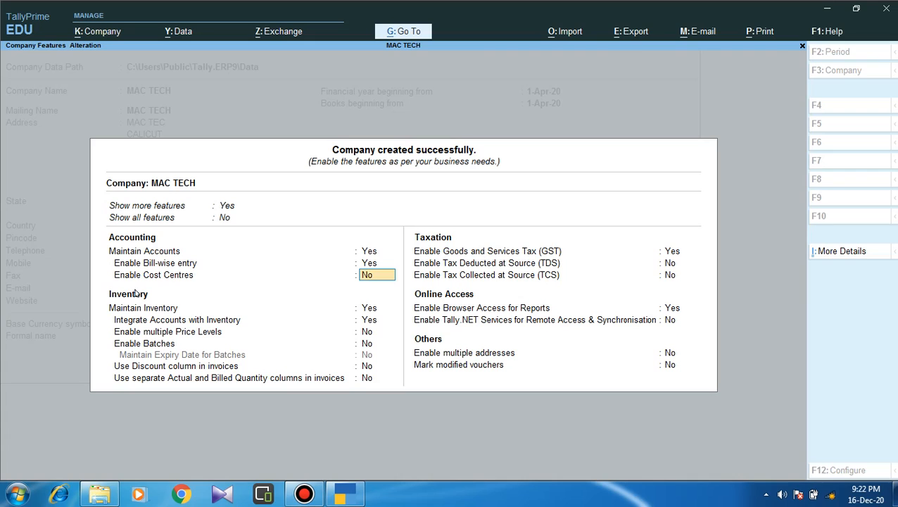
key("Return")
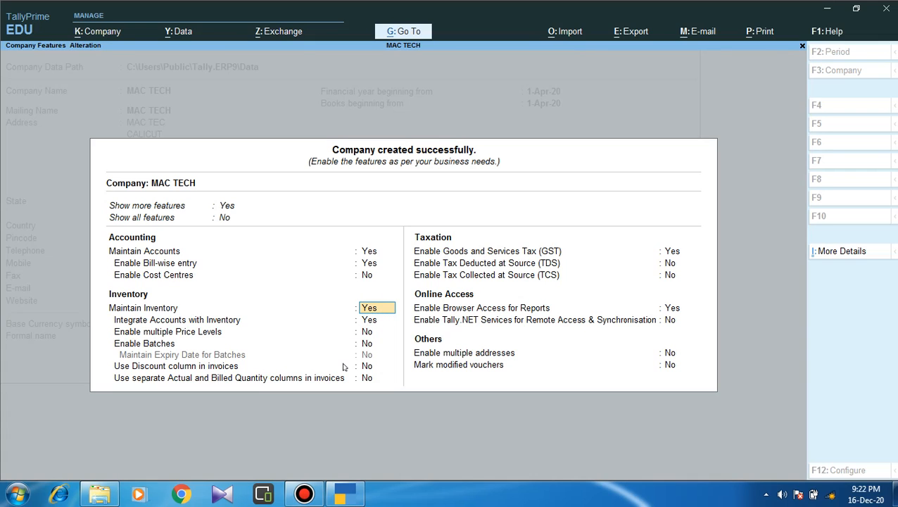
left_click(372, 320)
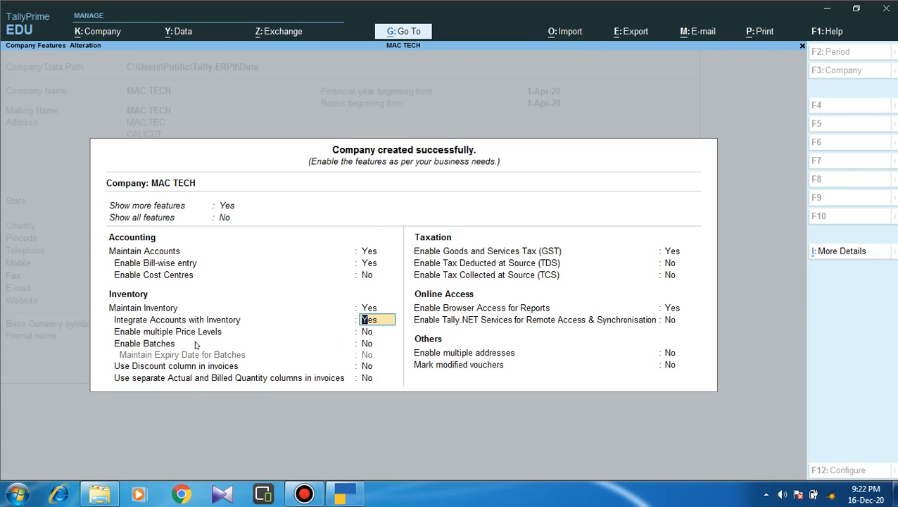
key("Return")
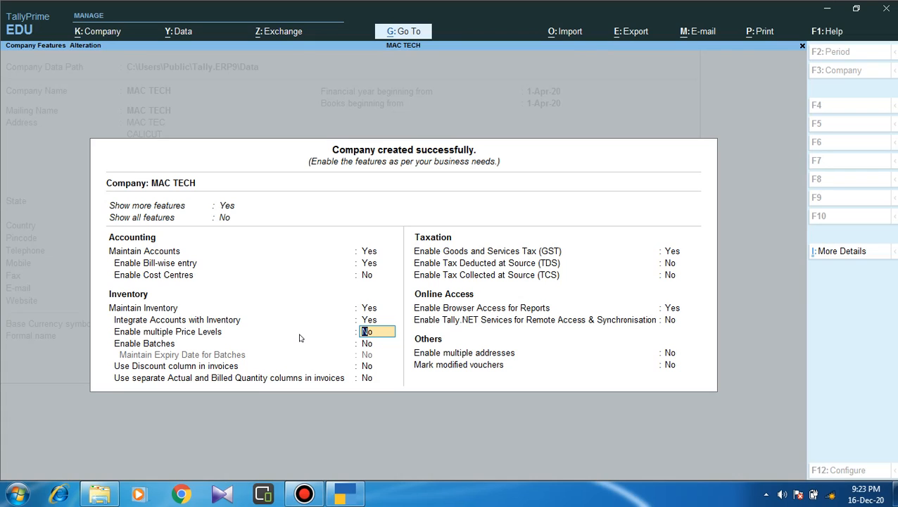
Leave price levels, batches, discount column and separate quantities at No, keeping GST enabled.
key("Return")
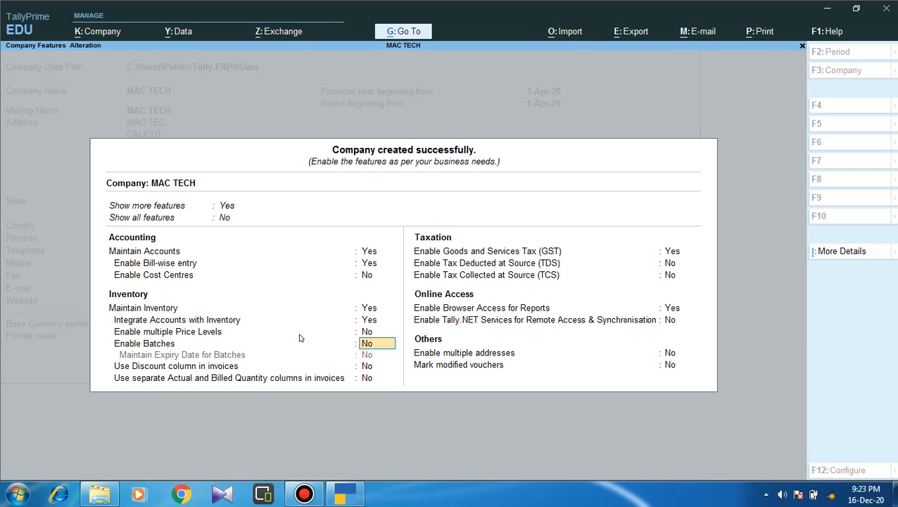
key("Return")
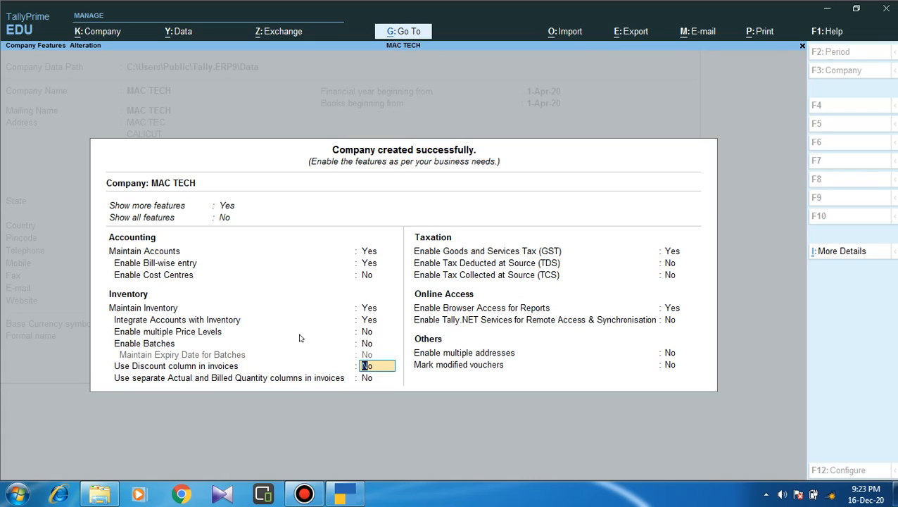
key("Return")
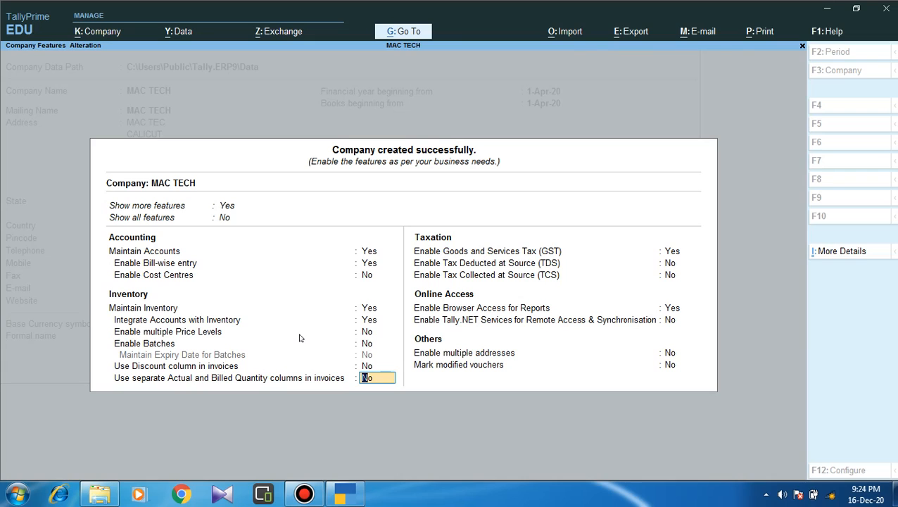
key("Return")
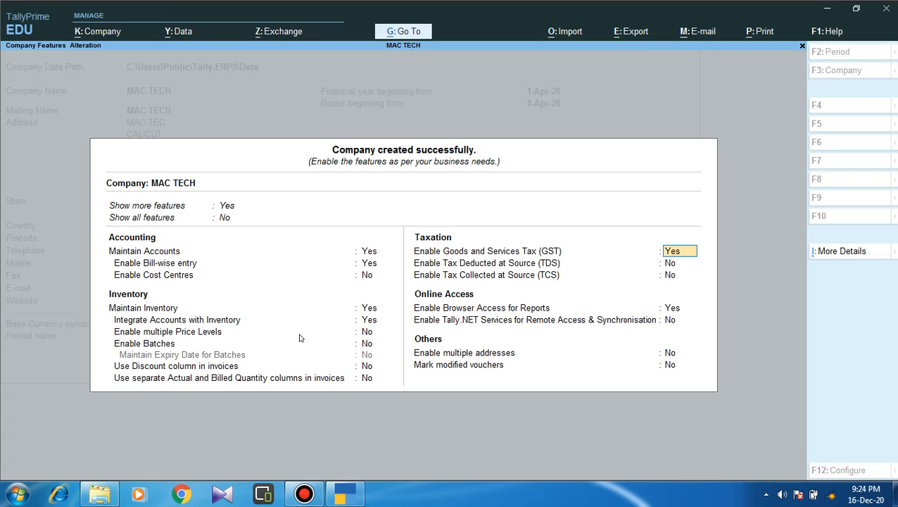
key("Return")
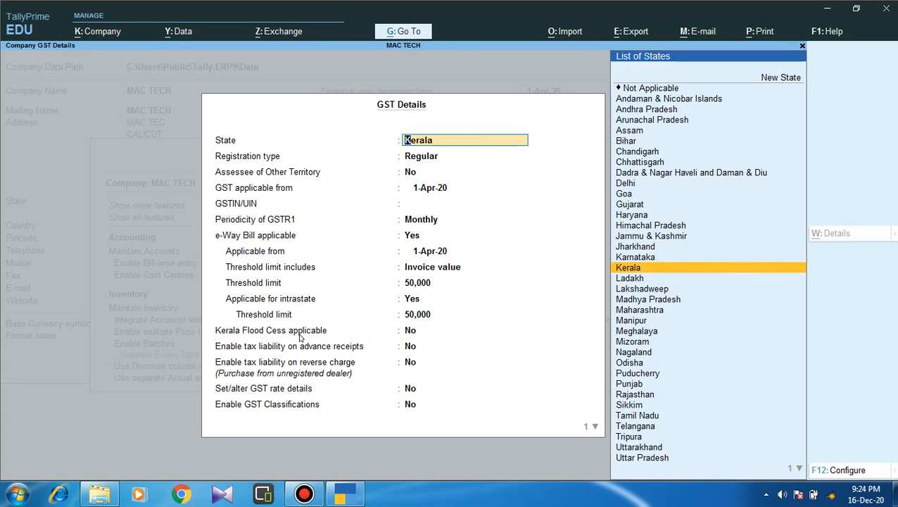
Accept State Kerala, Regular registration and 1-Apr-20, then enter the company's GSTIN/UIN.
key("Return")
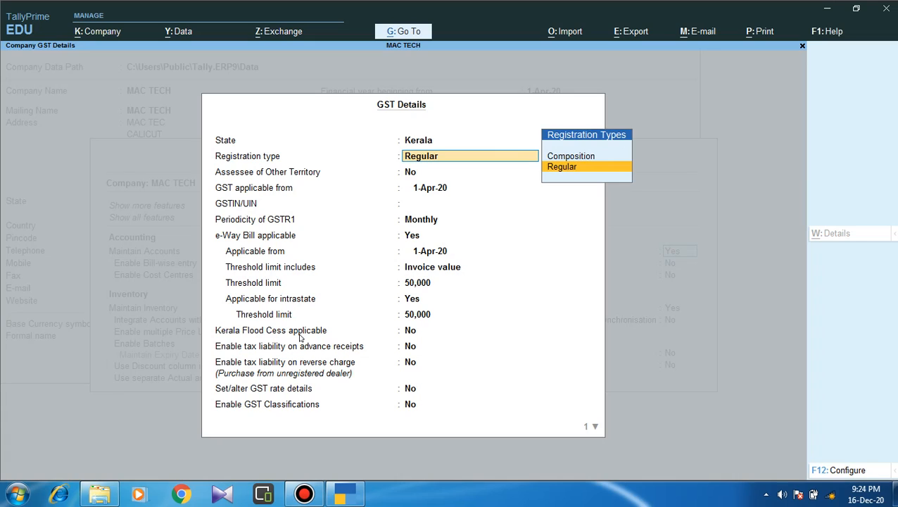
key("Return")
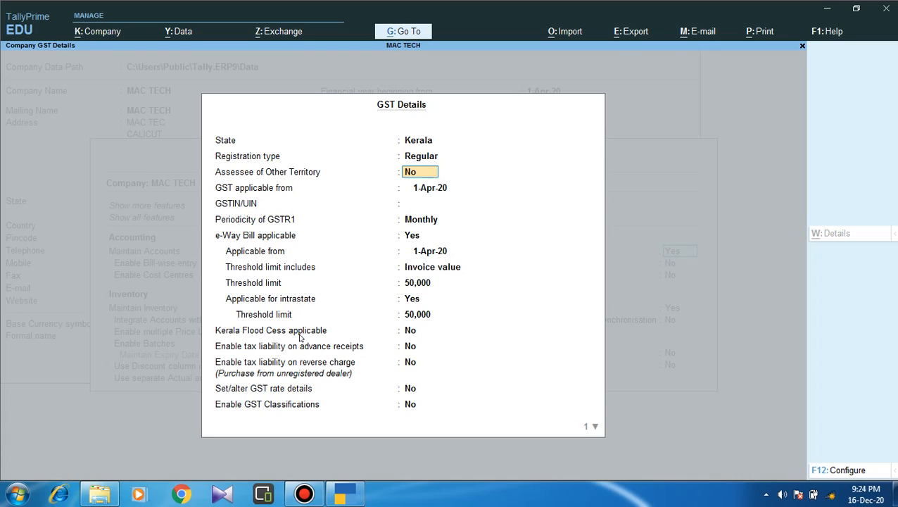
key("Return")
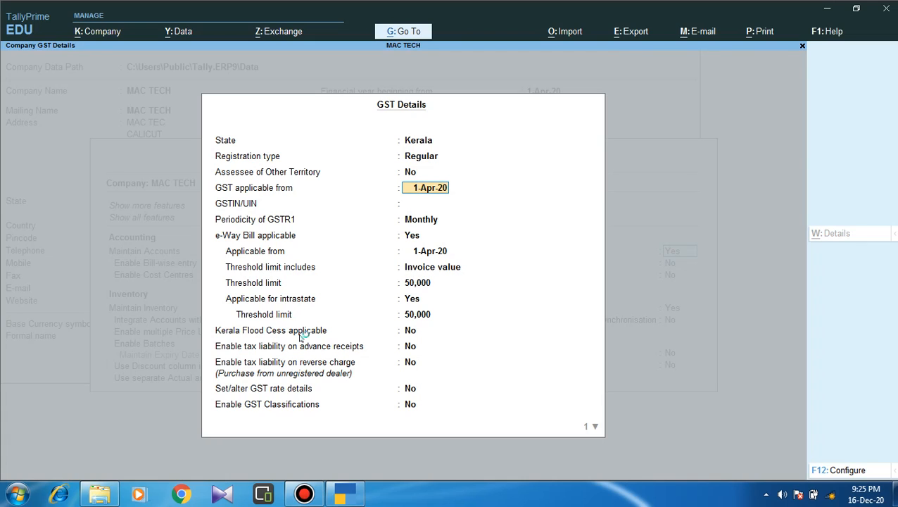
key("Return")
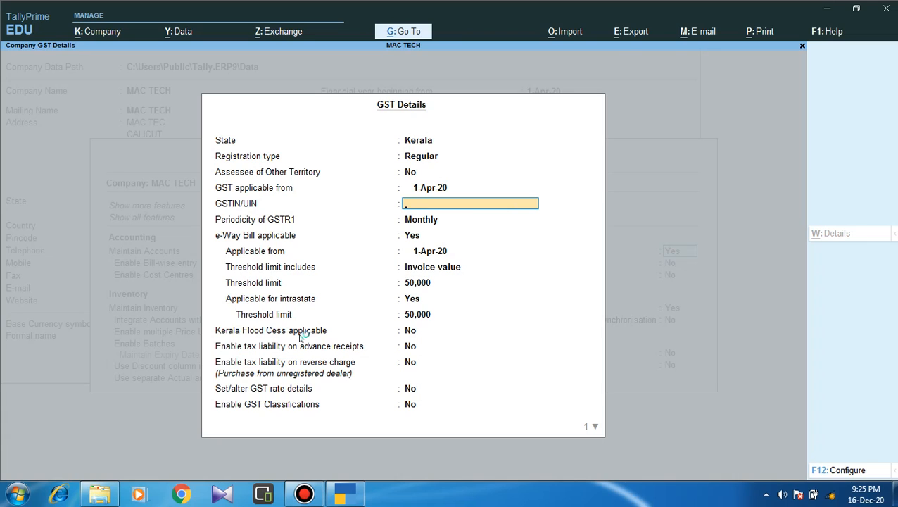
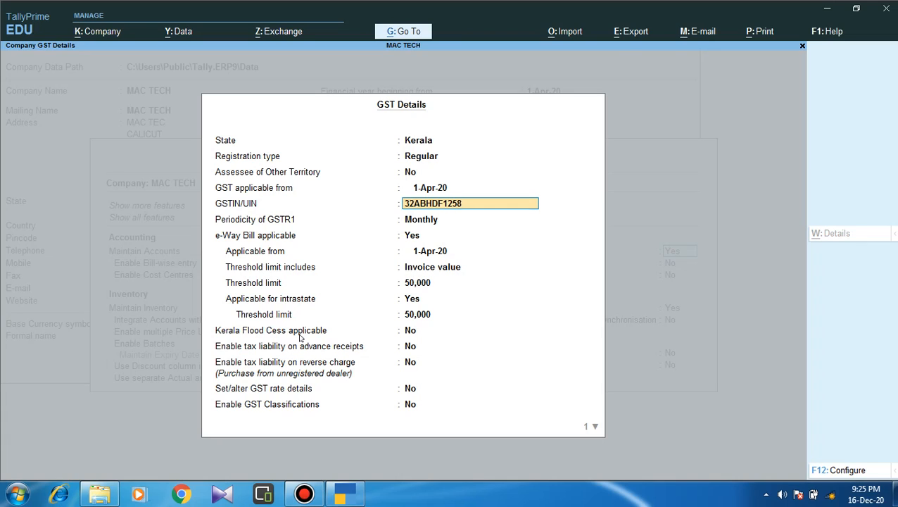
Confirm the GSTIN, keep Monthly GSTR1 filing and e-Way Bill applicable from 1-Apr-20.
key("Return")
key("Return")
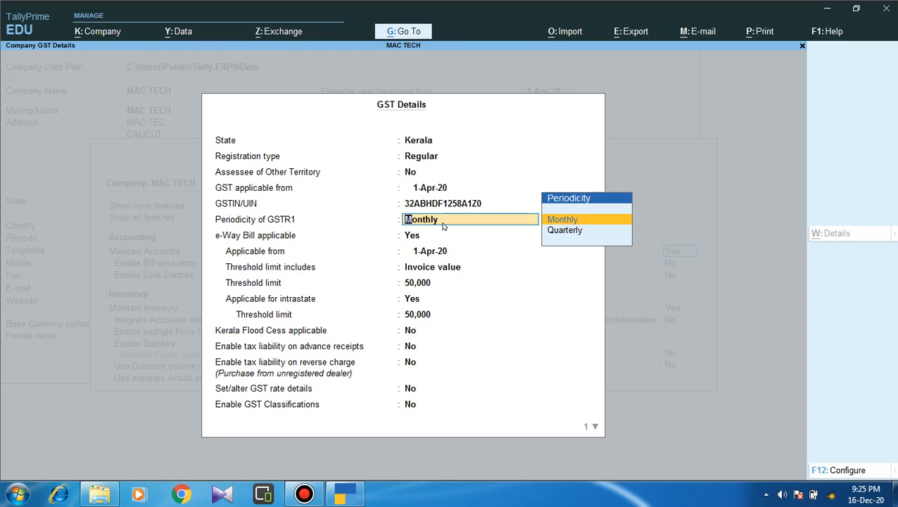
key("Return")
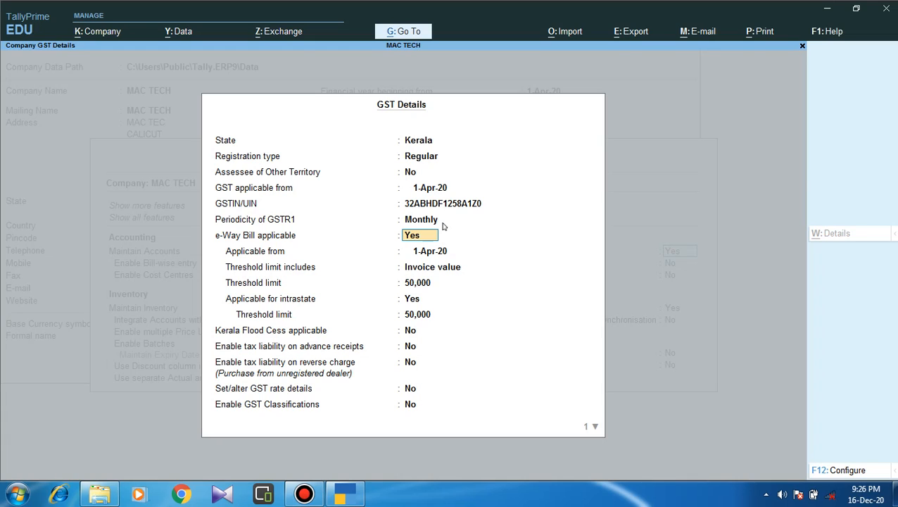
key("Return")
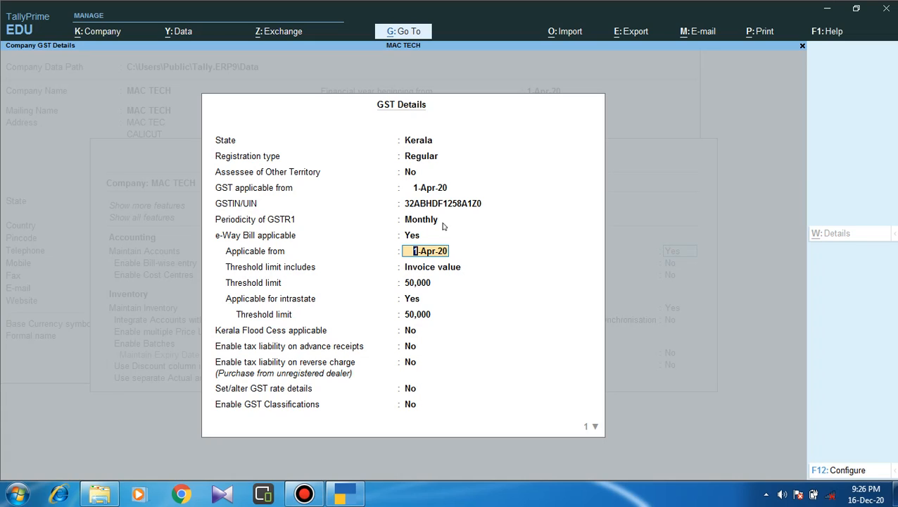
key("Return")
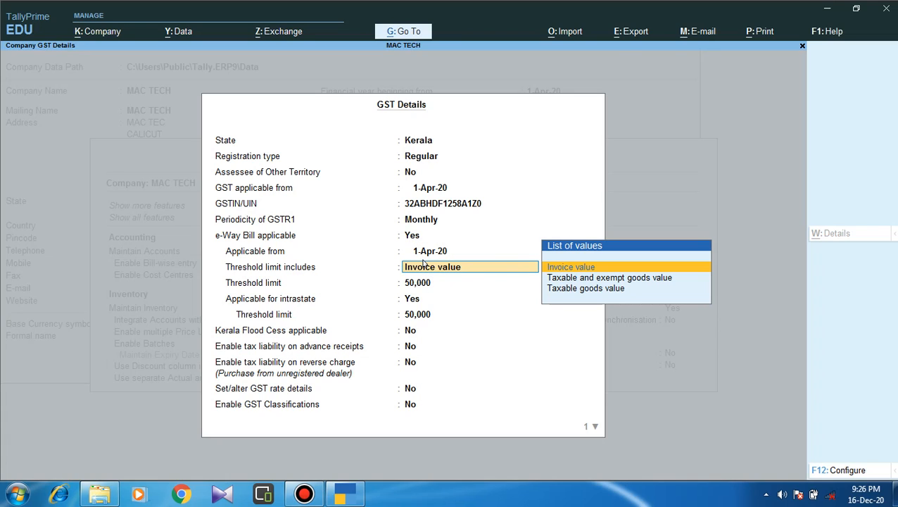
Set the e-Way Bill threshold basis to Invoice value with a 50,000 intrastate limit.
key("Down")
key("Down")
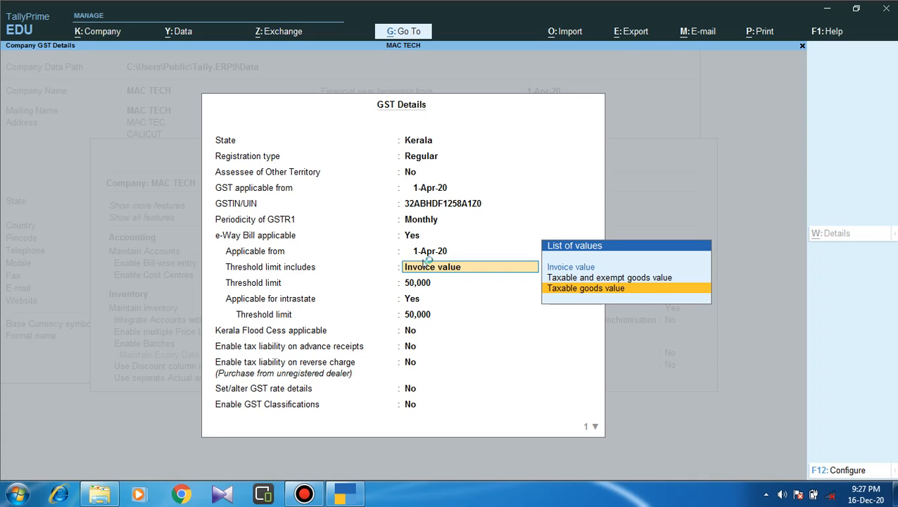
key("Up")
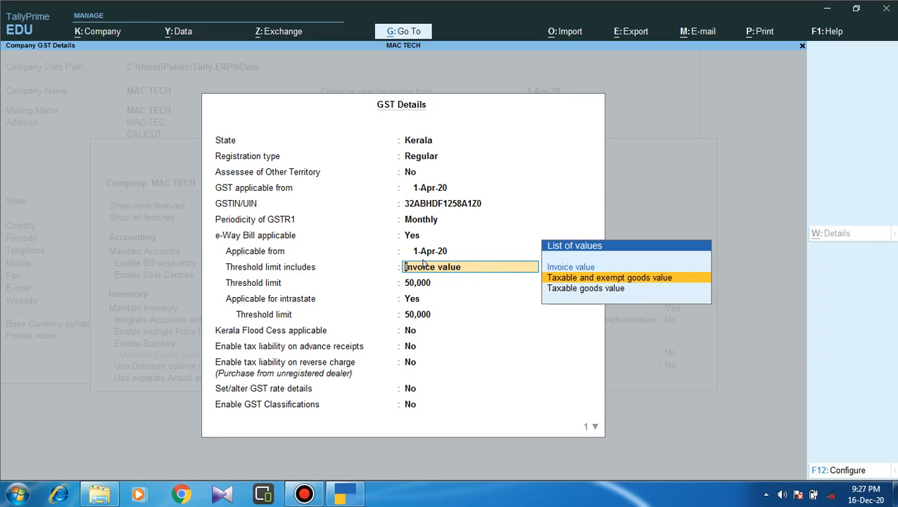
key("Up")
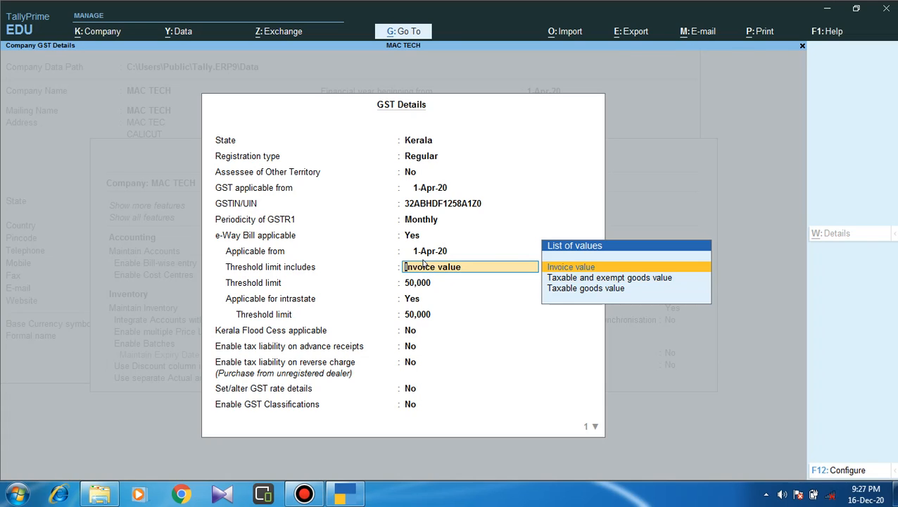
key("Down")
key("Down")
key("Down")
key("Down")
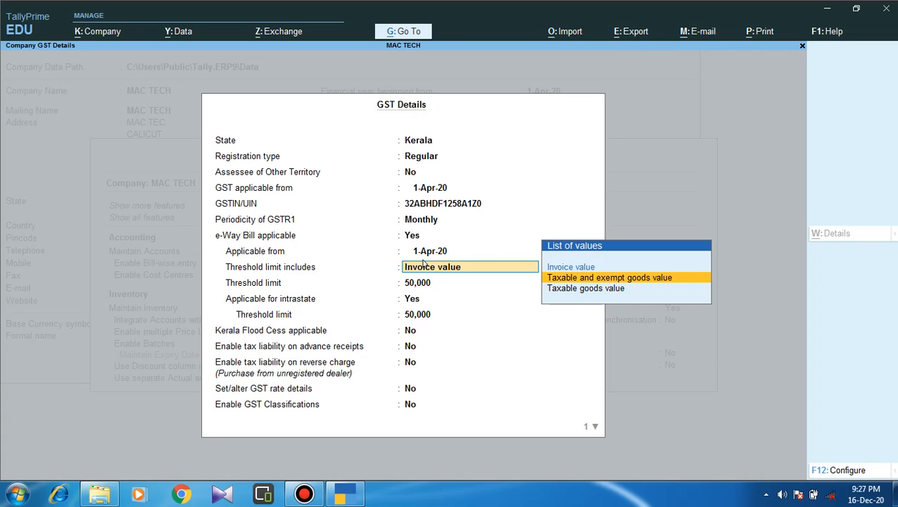
key("Up")
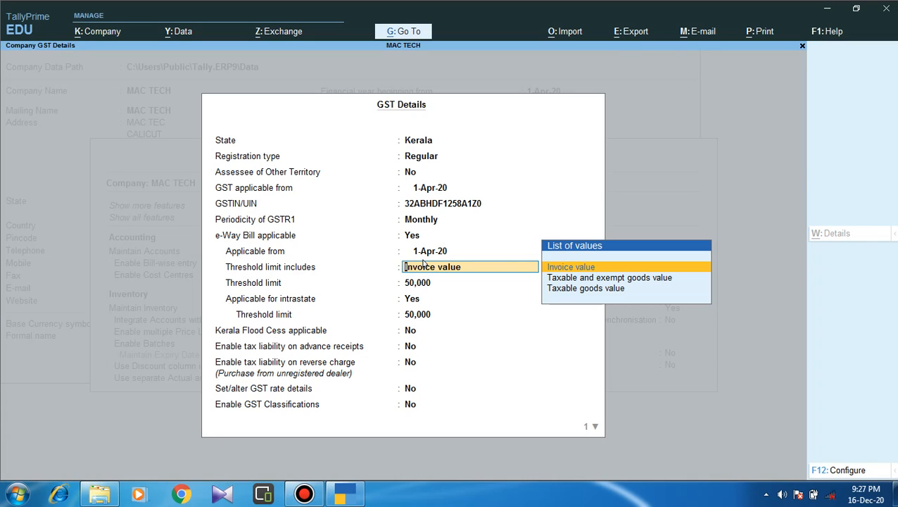
key("Return")
key("Return")
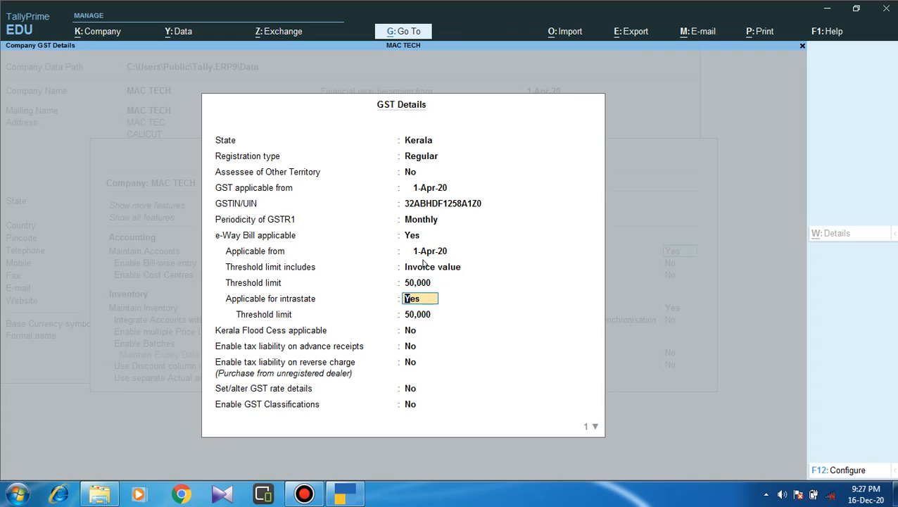
key("Return")
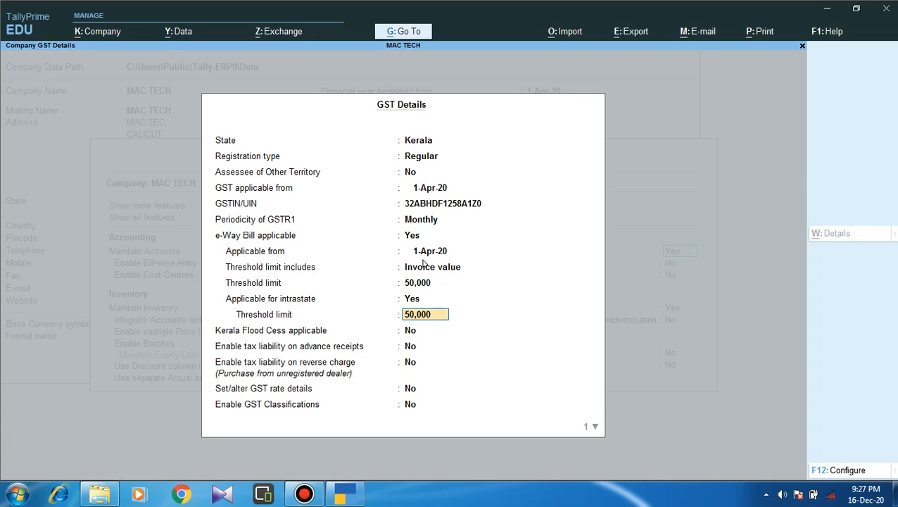
key("Return")
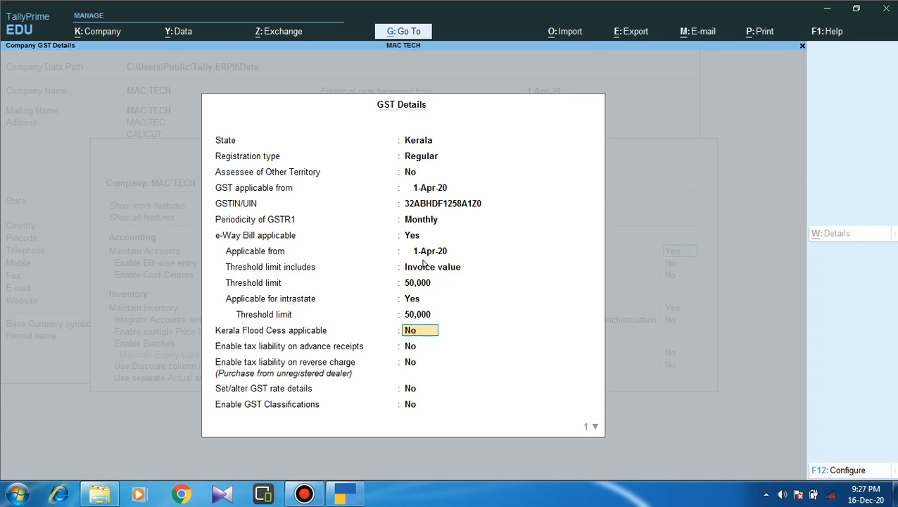
Set Kerala Flood Cess to applicable (Y) with a 1-Apr-20 start date.
type("Y")
key("Return")
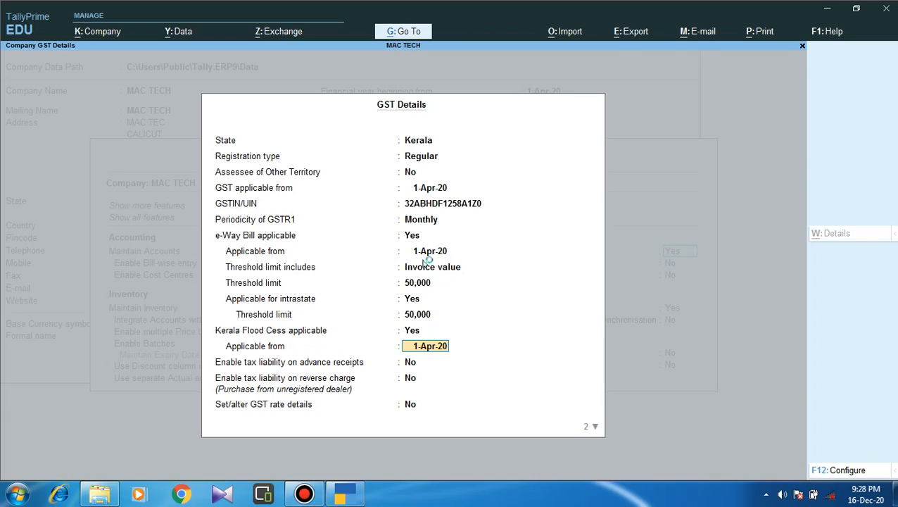
key("Return")
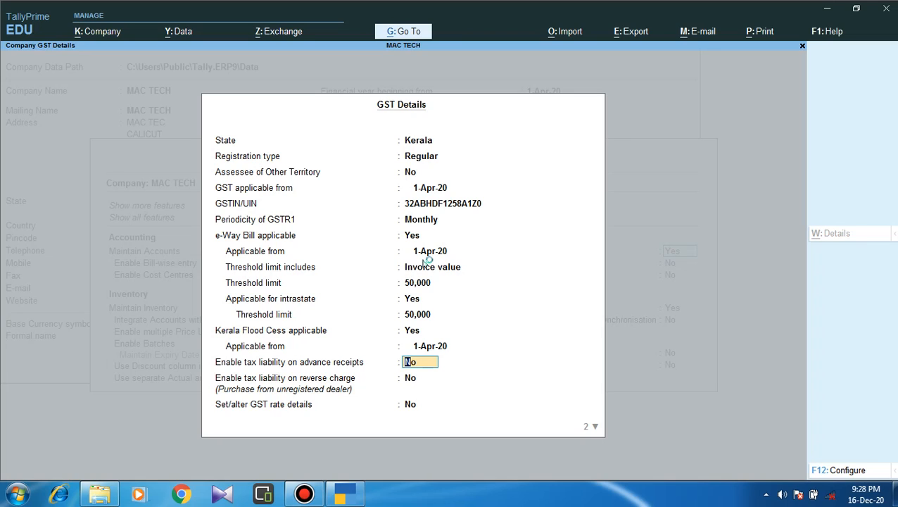
Leave advance receipts, reverse charge, GST rates, classifications and LUT/Bond options at No.
key("Return")
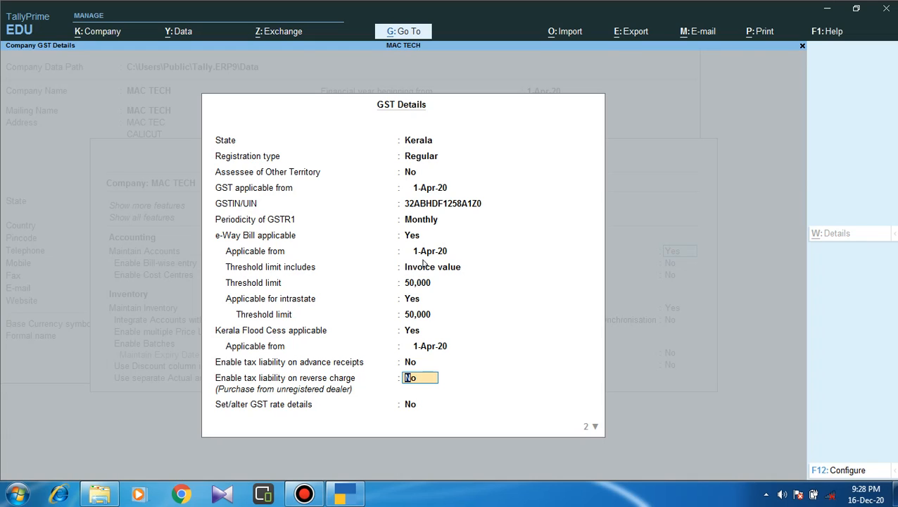
key("Return")
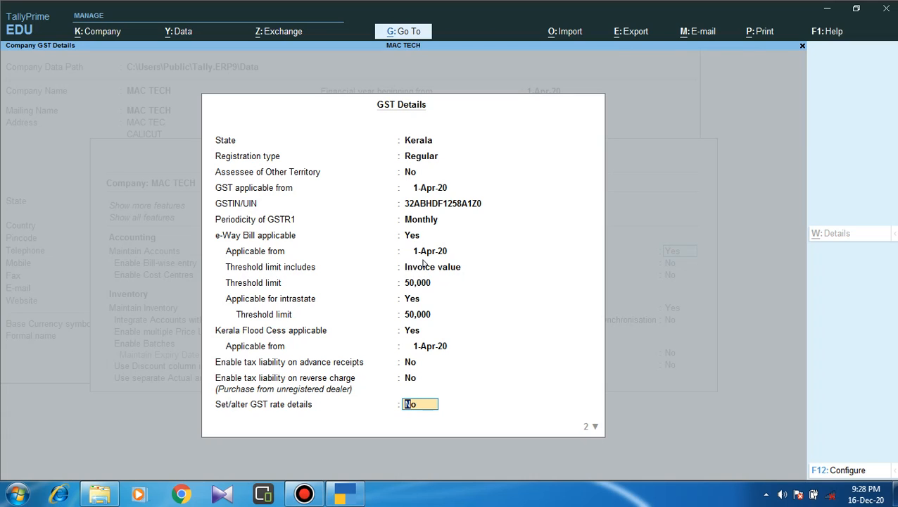
key("Return")
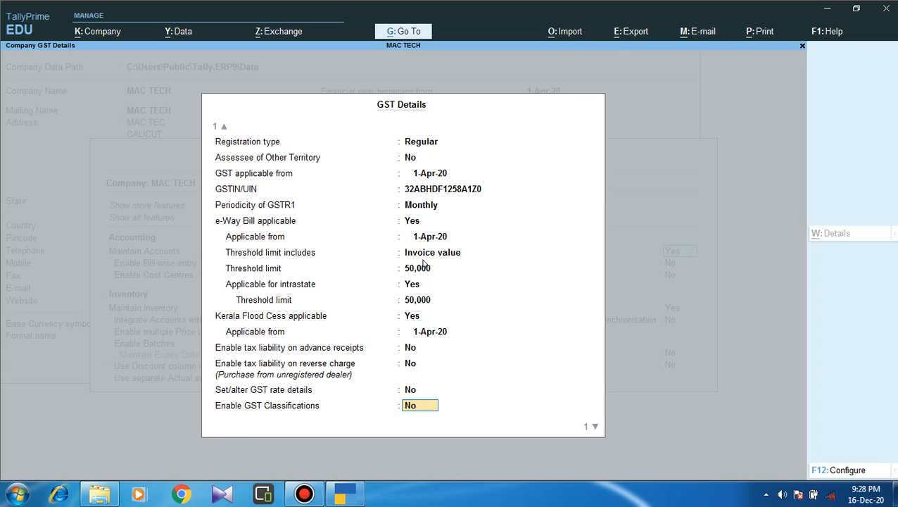
key("Return")
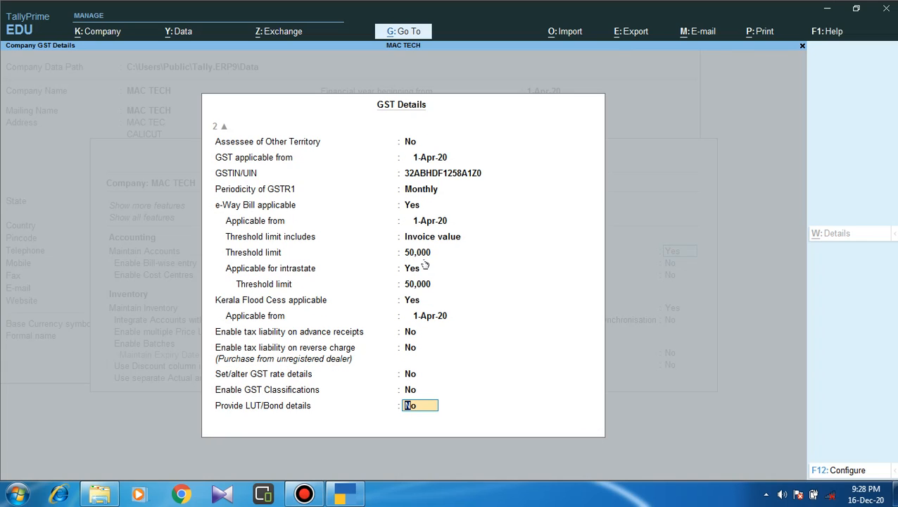
key("Return")
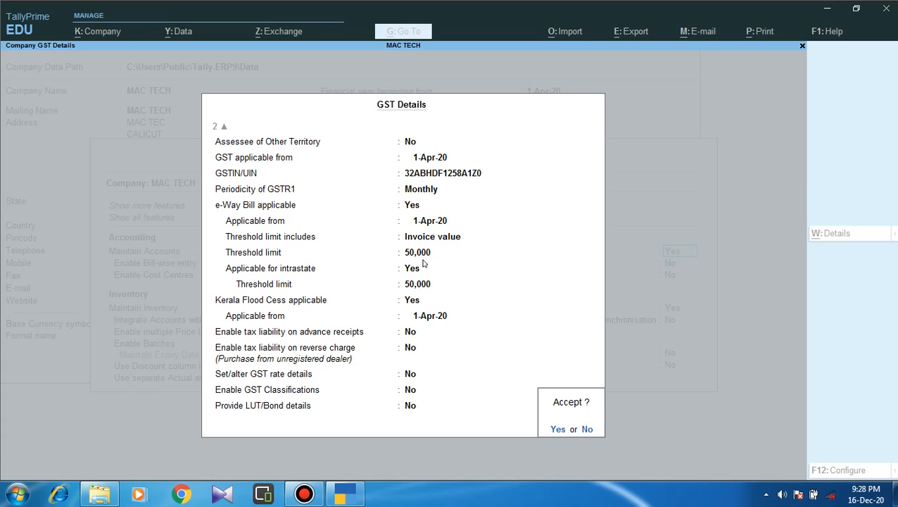
Accept the GST details and set Enable Tax Deducted at Source to No.
key("Return")
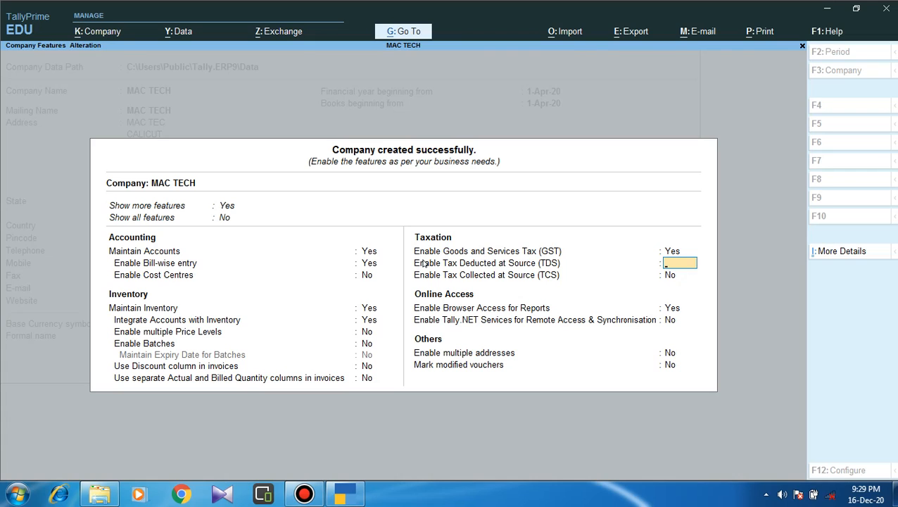
type("N")
key("Return")
key("Return")
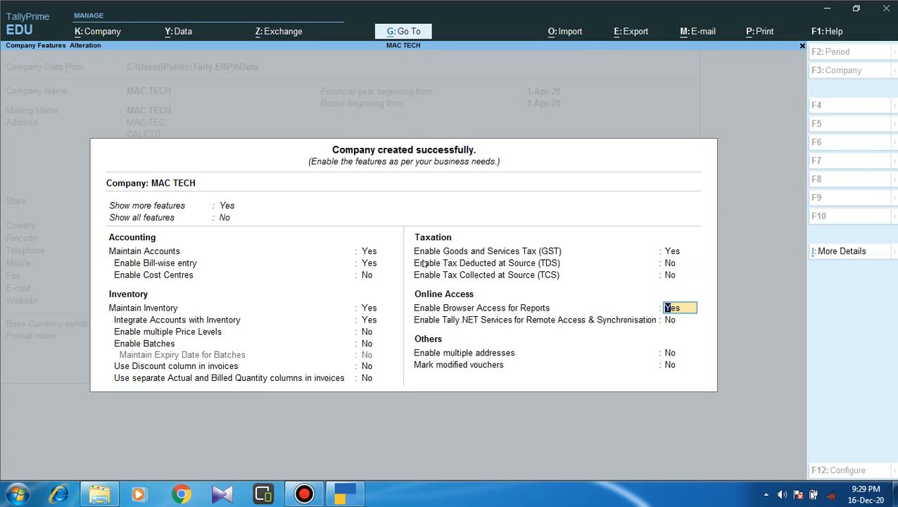
key("Up")
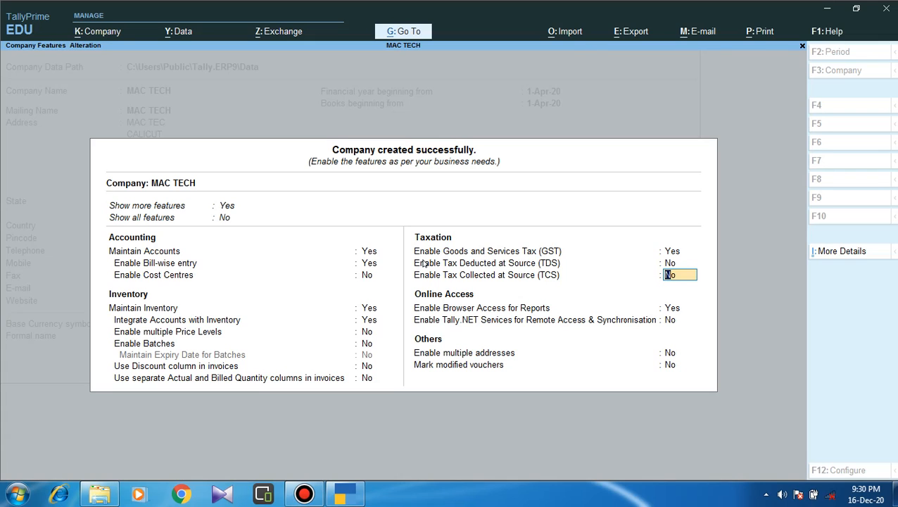
Keep TCS off and browser access for reports on; leave Tally.NET, multiple addresses and modified vouchers off.
key("Return")
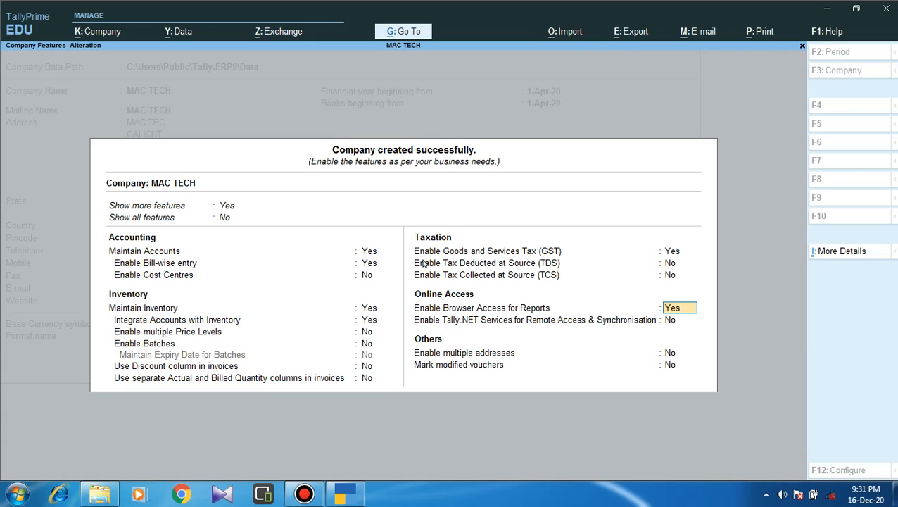
key("Return")
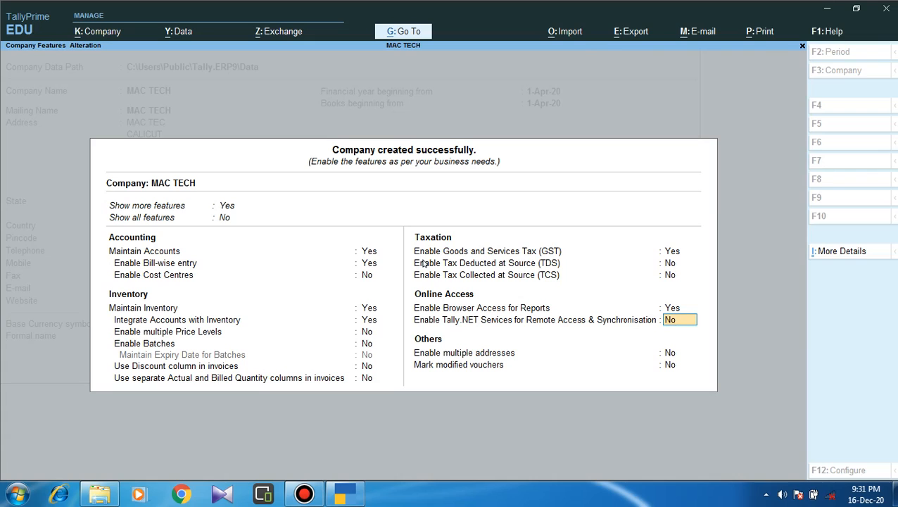
key("Return")
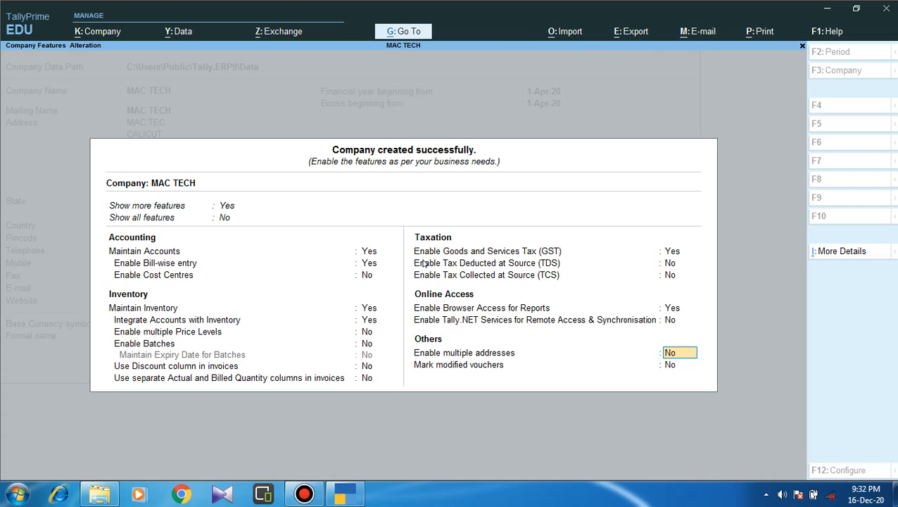
key("Return")
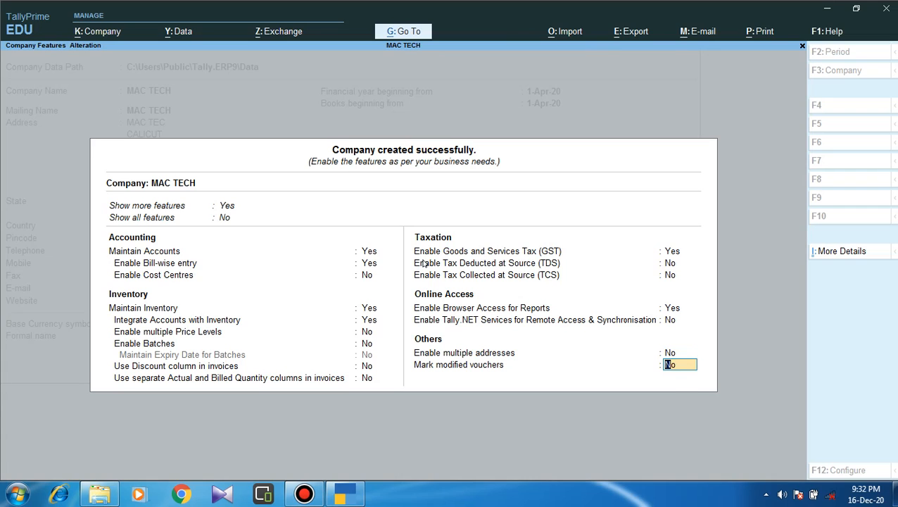
key("Return")
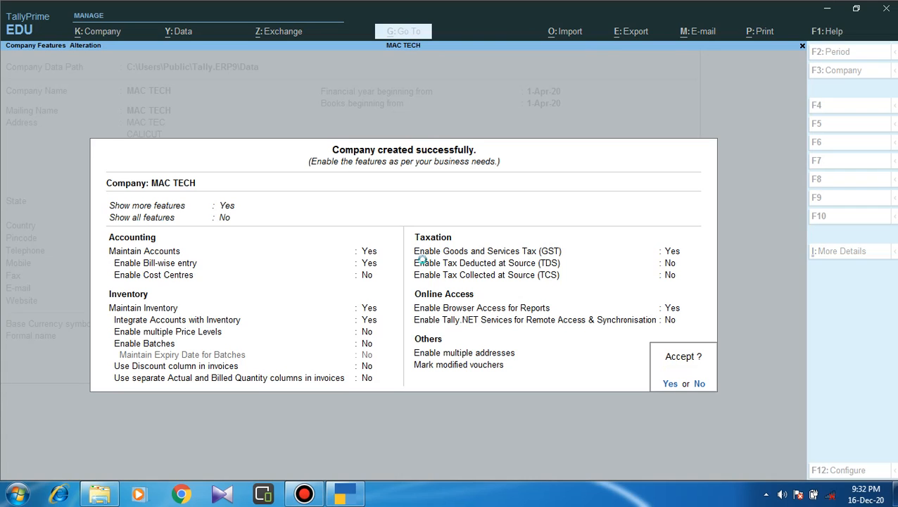
Confirm Yes to save MAC TECH's features, reaching the Gateway of Tally for 1-Apr-20 to 31-Mar-21.
key("Return")
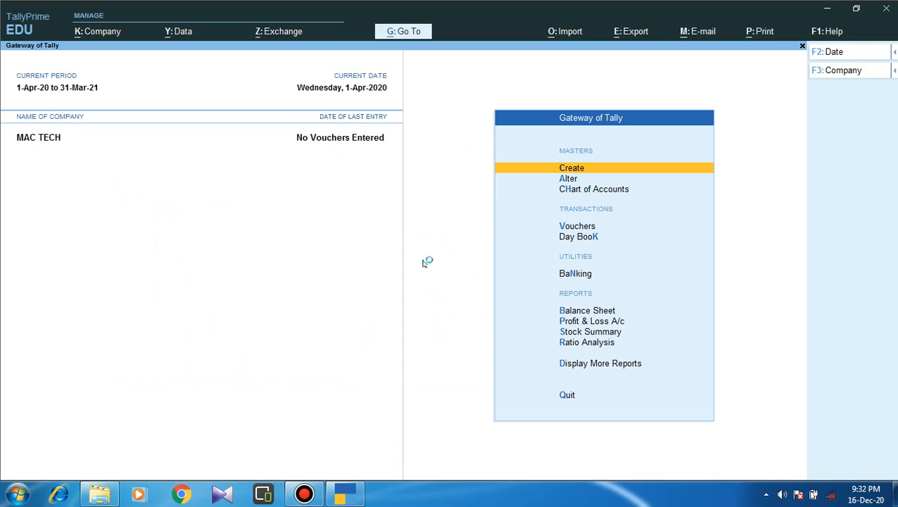